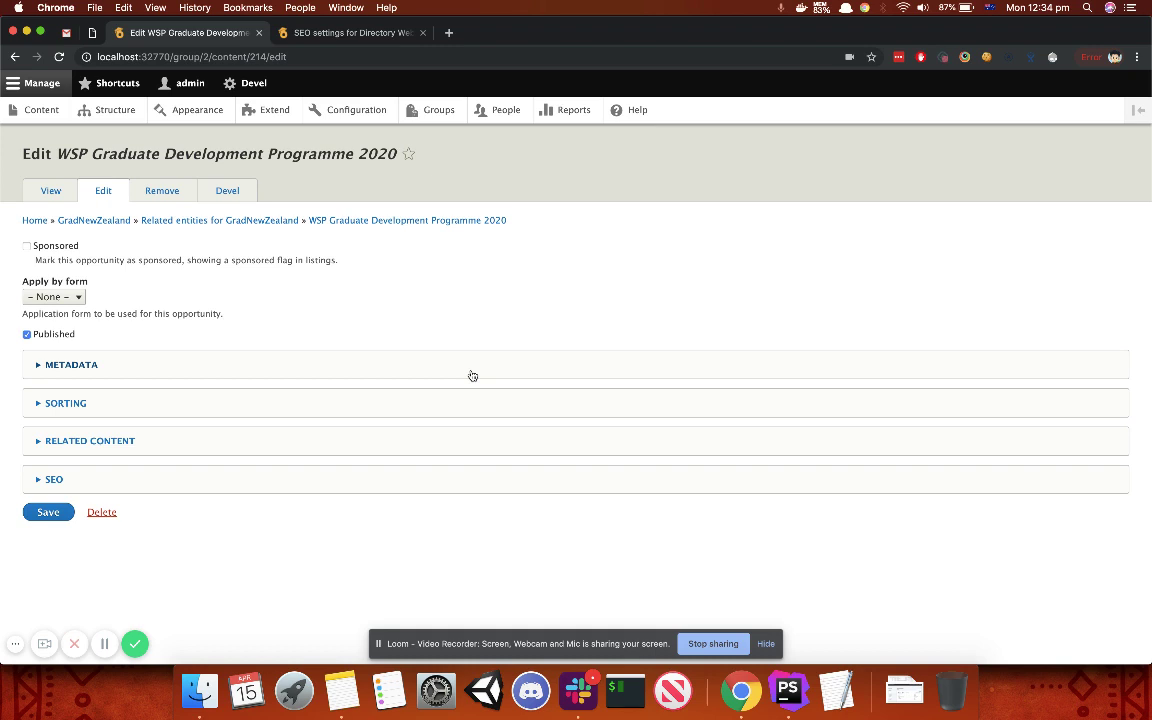
From the SEO field settings, open the Directory Website group type's available content list in a new tab.
{"action": "left_click", "coordinate": [358, 33]}
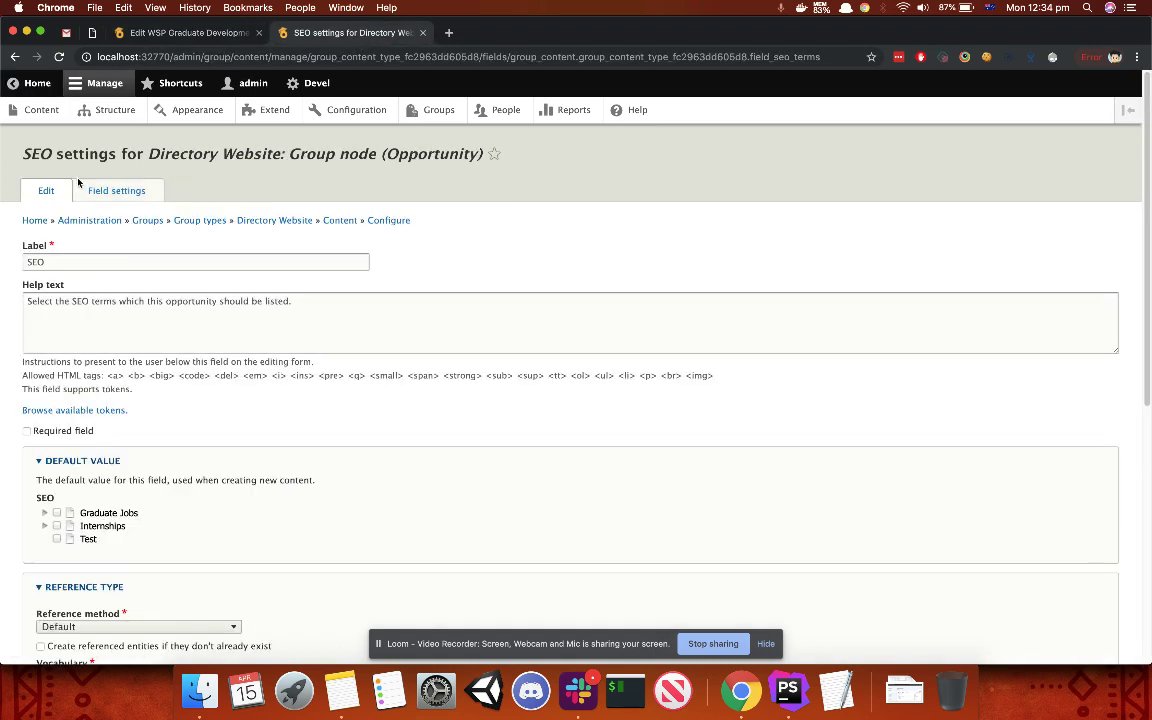
{"action": "right_click", "coordinate": [340, 220]}
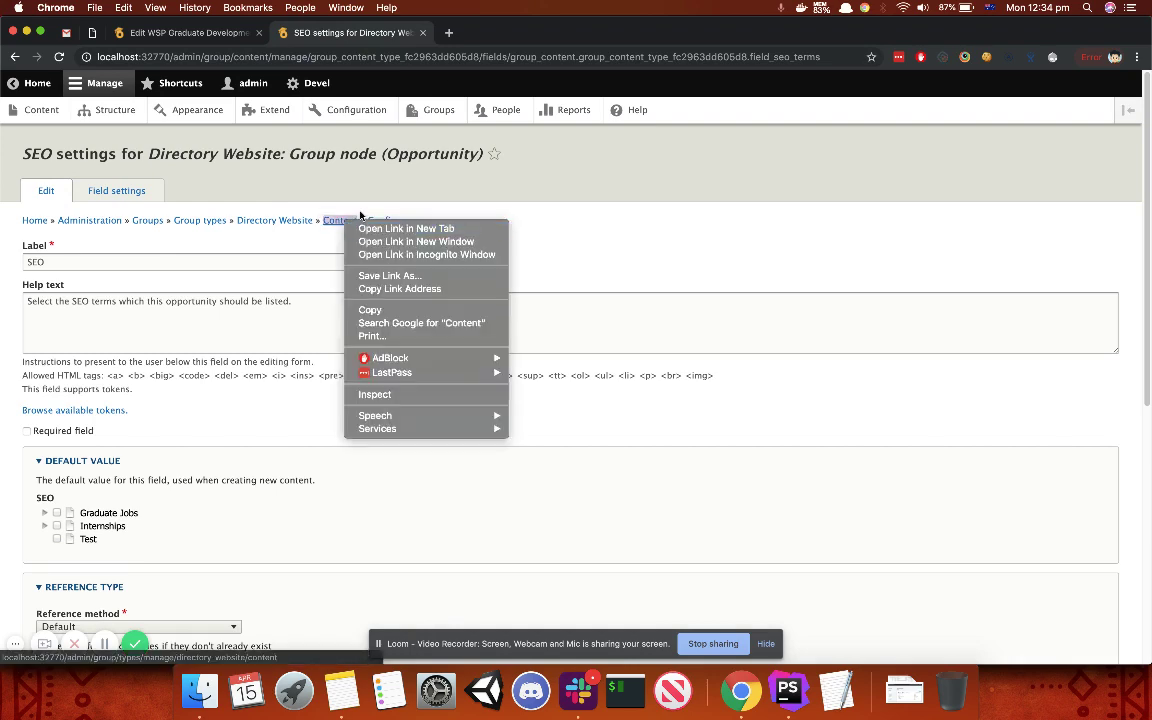
{"action": "left_click", "coordinate": [406, 228]}
{"action": "key", "text": "ctrl+Tab"}
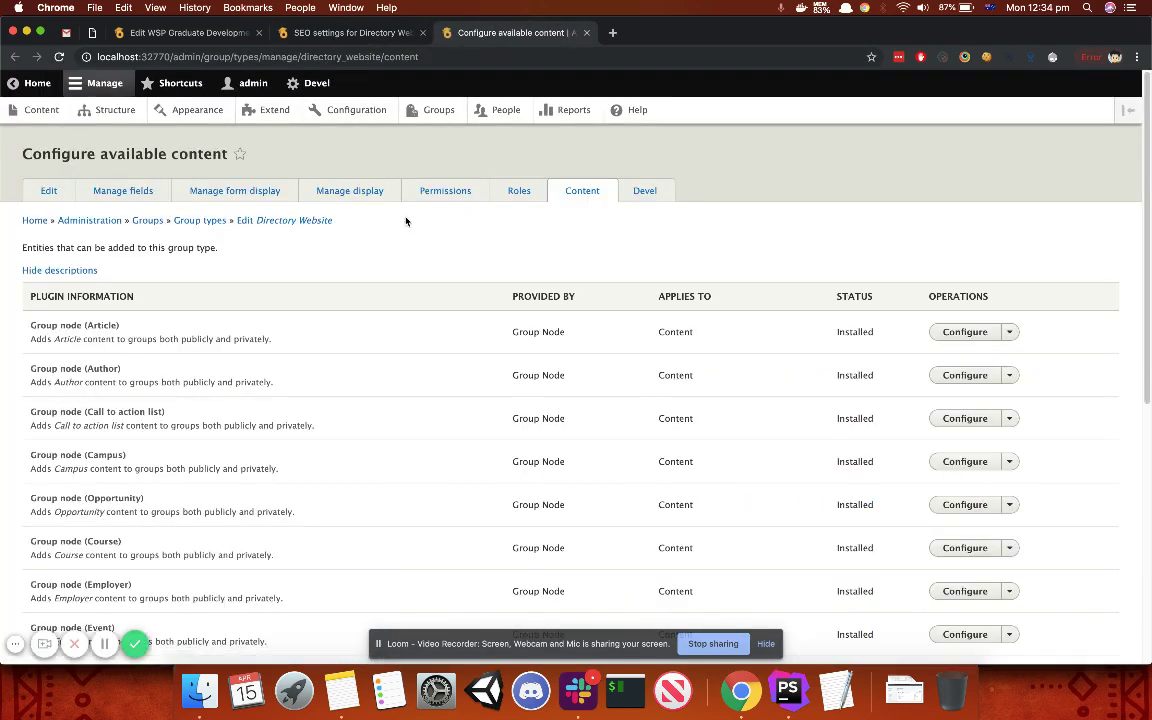
Open the field management page for the Group node (Opportunity) content plugin.
{"action": "left_click", "coordinate": [142, 191]}
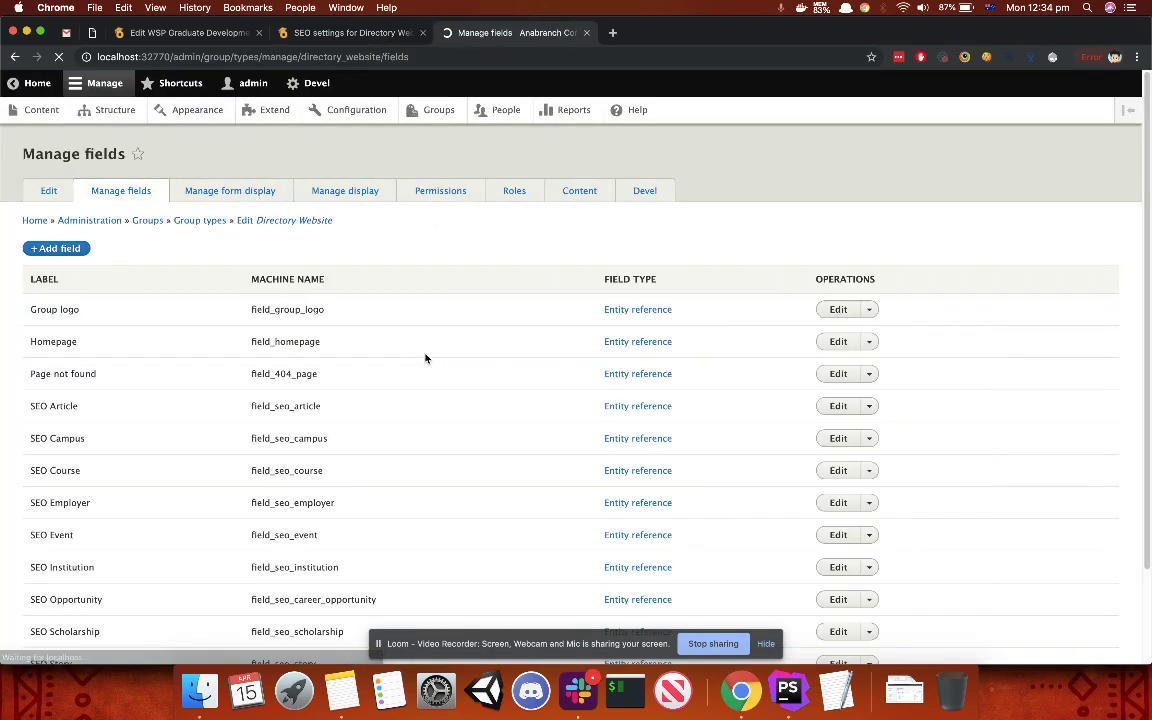
{"action": "scroll", "coordinate": [425, 358], "scroll_direction": "left", "scroll_amount": 5}
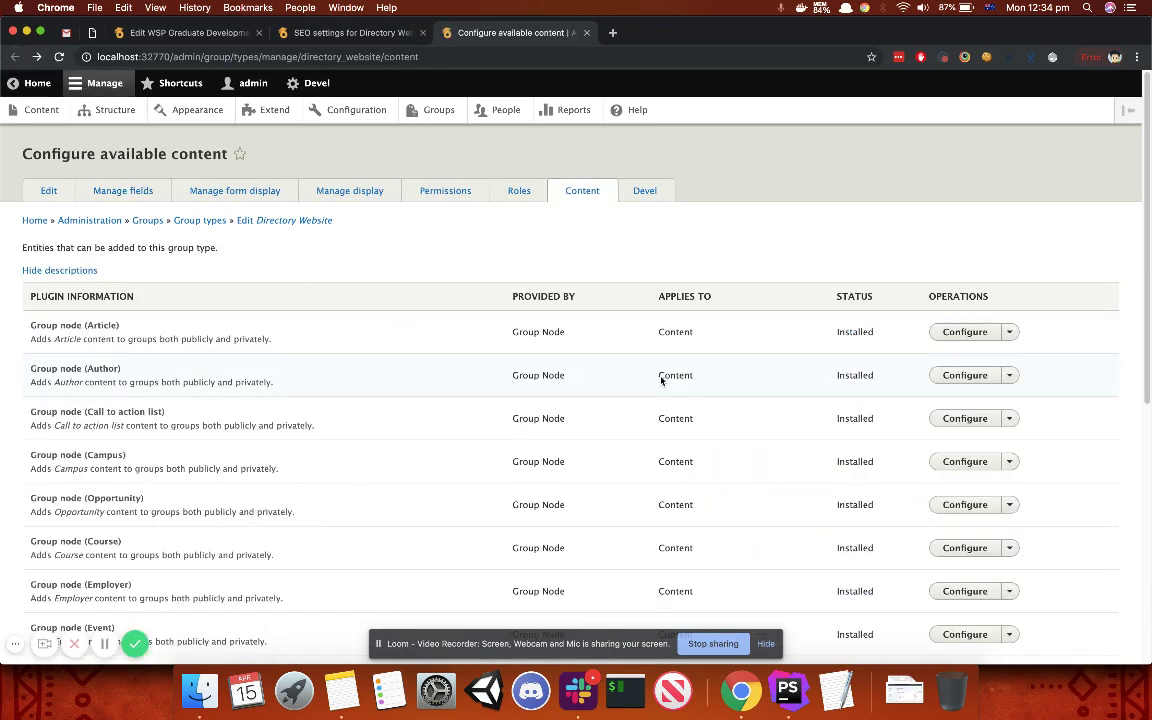
{"action": "left_click", "coordinate": [1010, 504]}
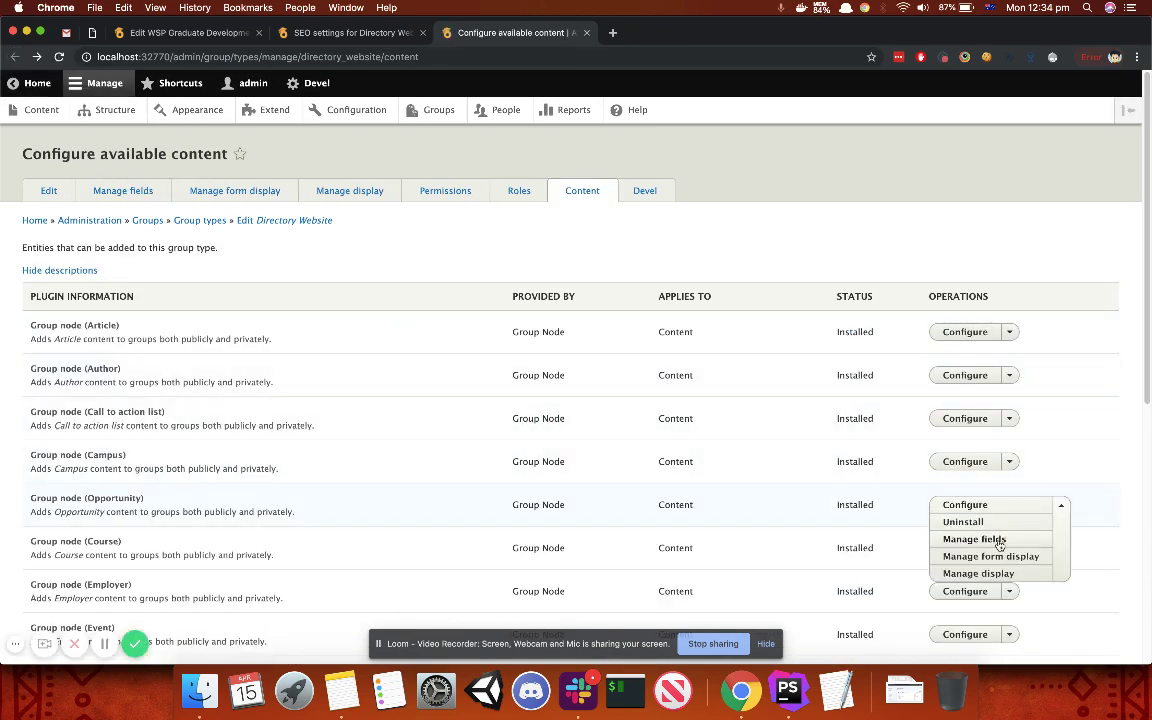
{"action": "left_click", "coordinate": [998, 541]}
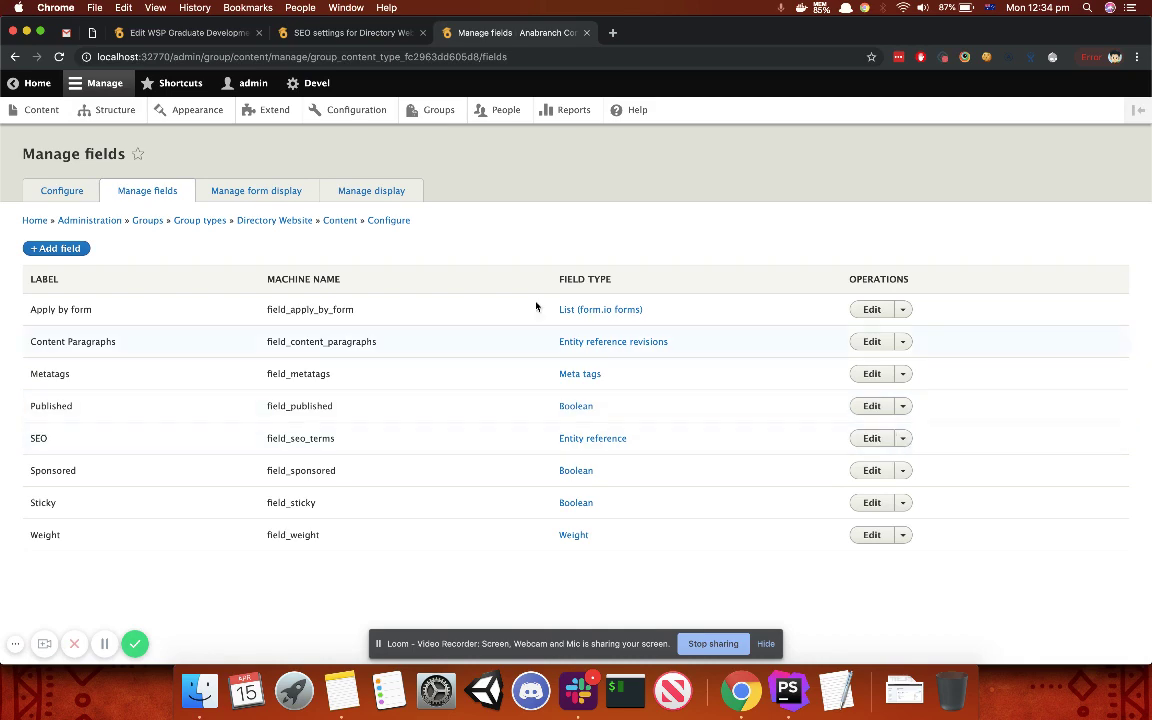
Open the Opportunity group node's form display settings and check the widget options for the SEO field.
{"action": "left_click", "coordinate": [252, 189]}
{"action": "scroll", "coordinate": [283, 288], "scroll_direction": "down", "scroll_amount": 3}
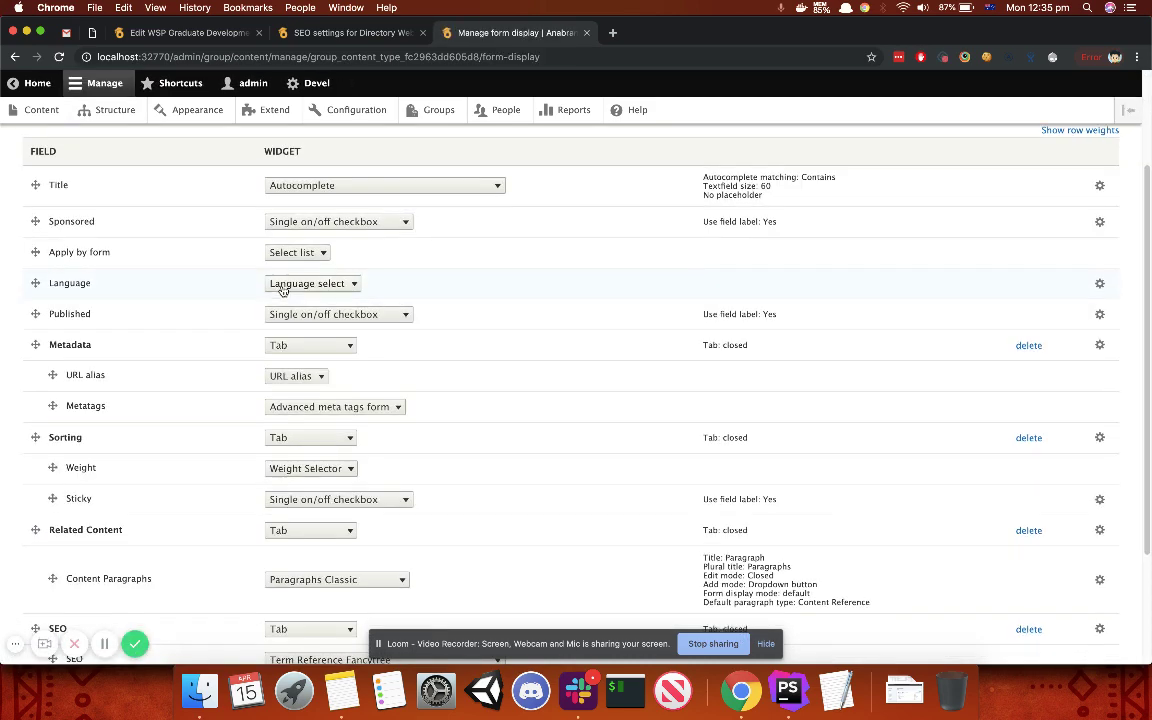
{"action": "scroll", "coordinate": [303, 442], "scroll_direction": "down", "scroll_amount": 4}
{"action": "left_click", "coordinate": [323, 500]}
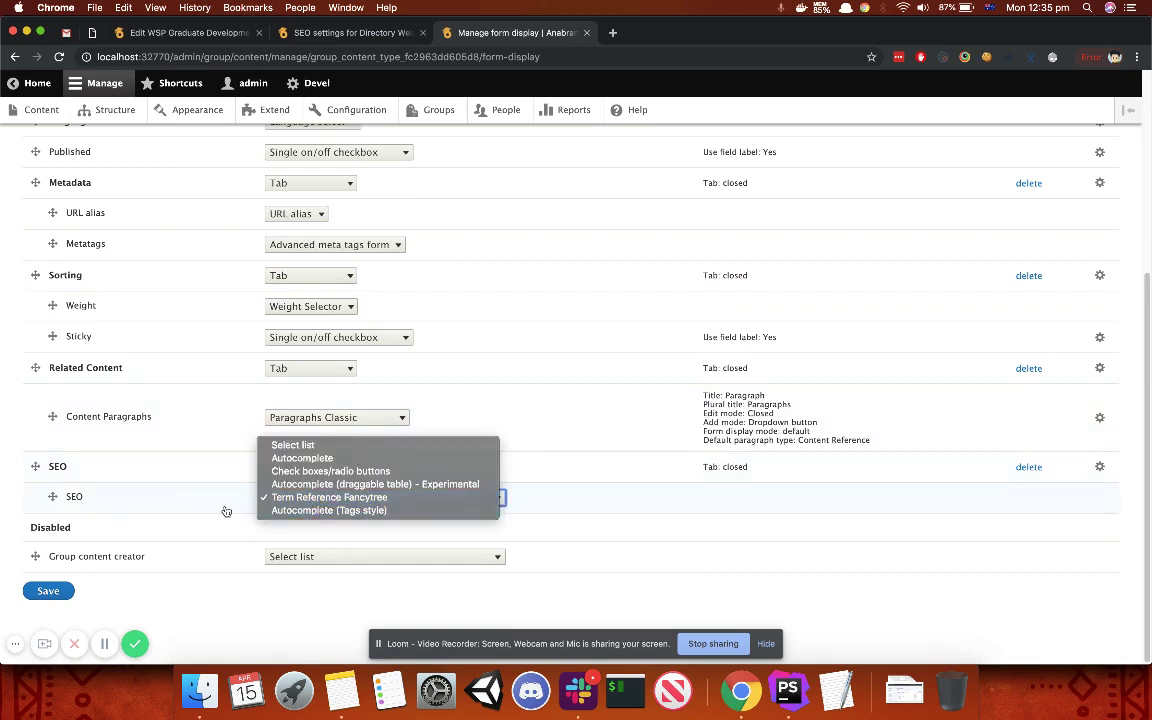
{"action": "left_click", "coordinate": [279, 619]}
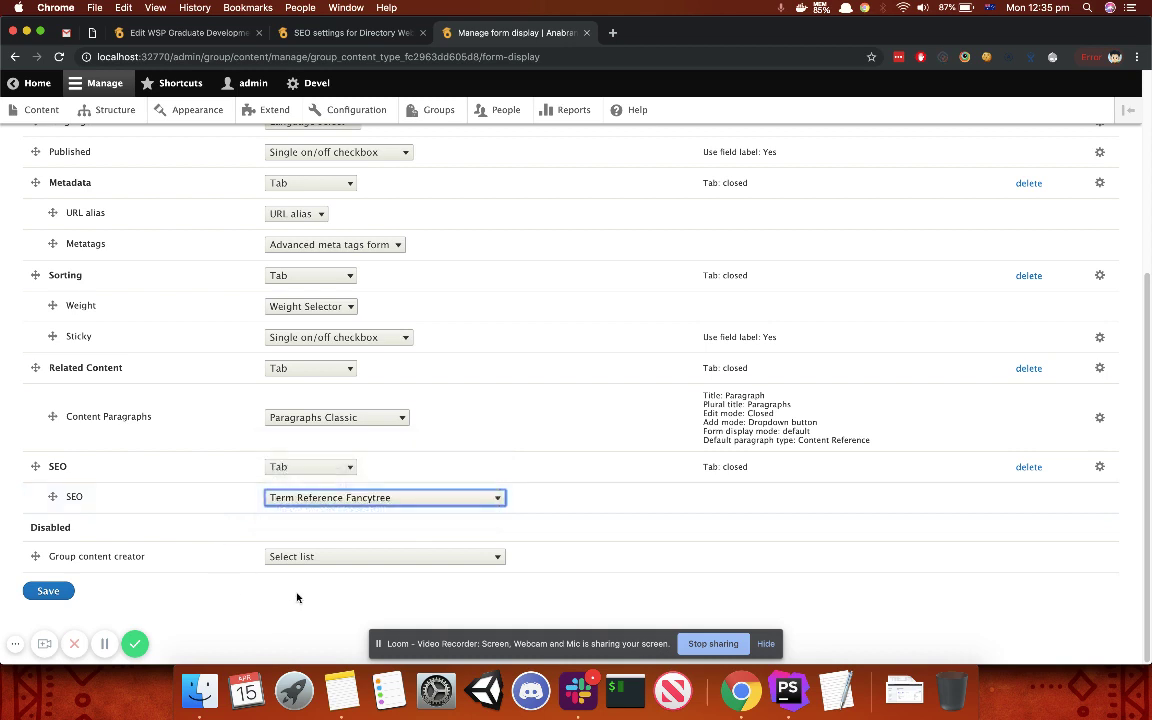
Return to the WSP Graduate Development Programme 2020 edit form and expand its SEO section.
{"action": "left_click", "coordinate": [210, 36]}
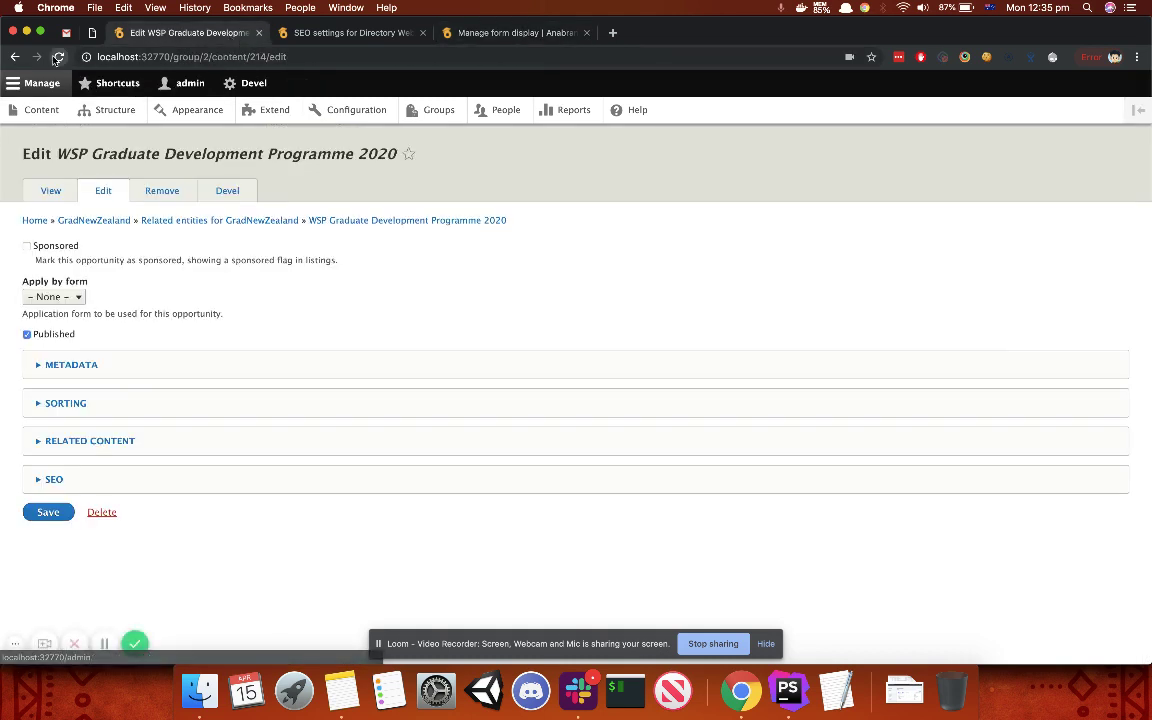
{"action": "left_click", "coordinate": [101, 189]}
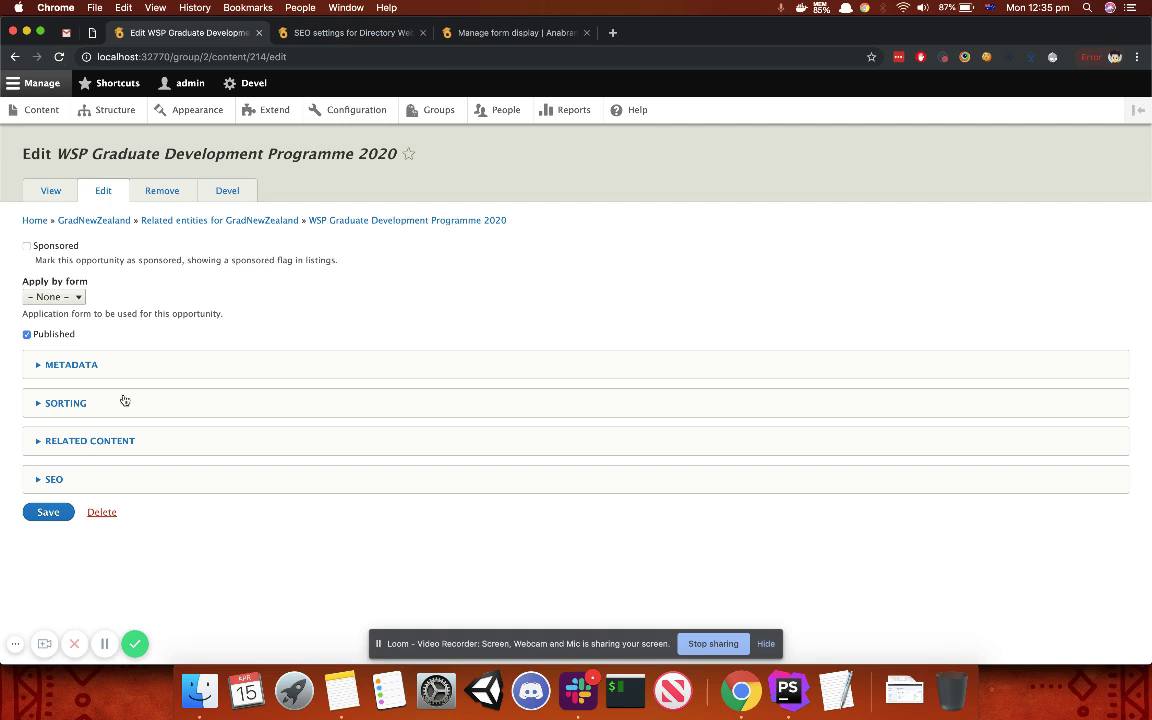
{"action": "left_click", "coordinate": [122, 480]}
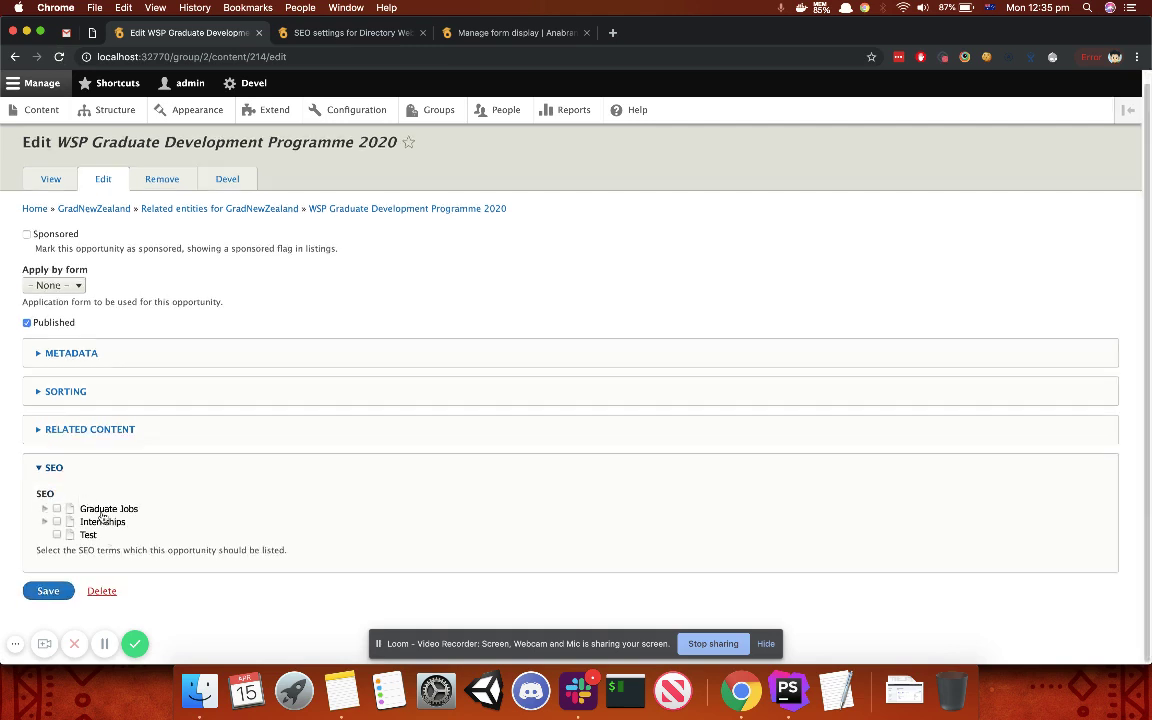
Look through the SEO term tree under Graduate Jobs and its Accounting Graduate Jobs branch.
{"action": "left_click", "coordinate": [45, 510]}
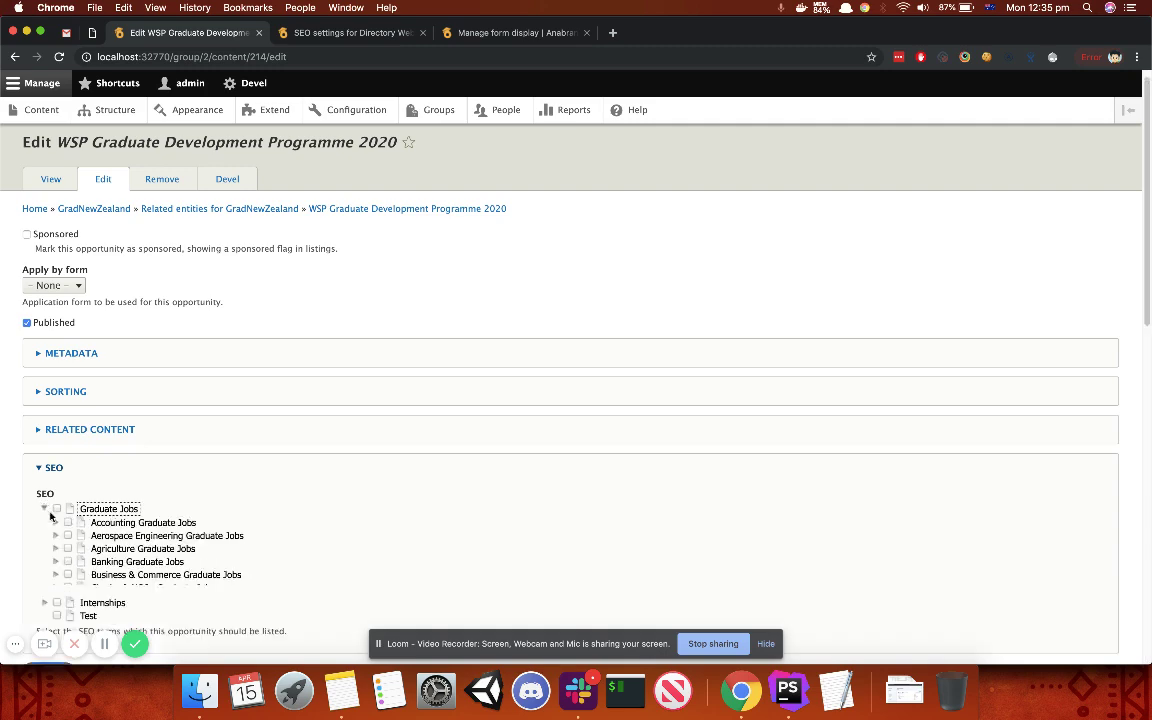
{"action": "scroll", "coordinate": [58, 520], "scroll_direction": "down", "scroll_amount": 1}
{"action": "scroll", "coordinate": [61, 516], "scroll_direction": "down", "scroll_amount": 2}
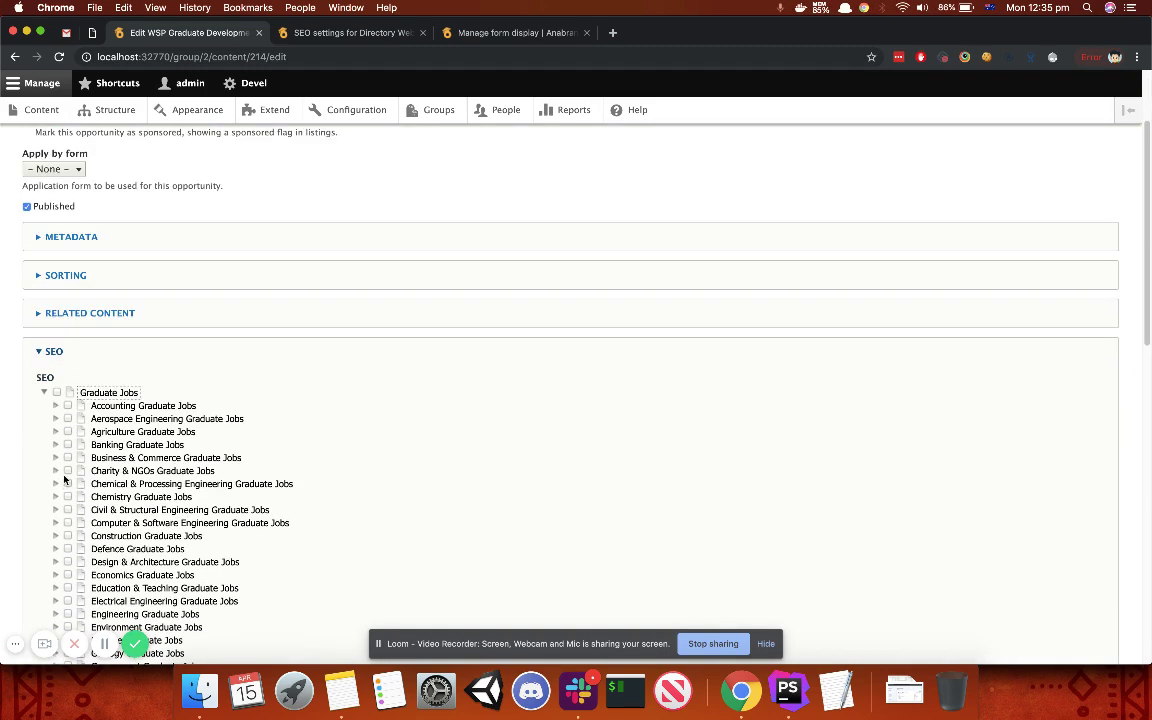
{"action": "left_click", "coordinate": [56, 406]}
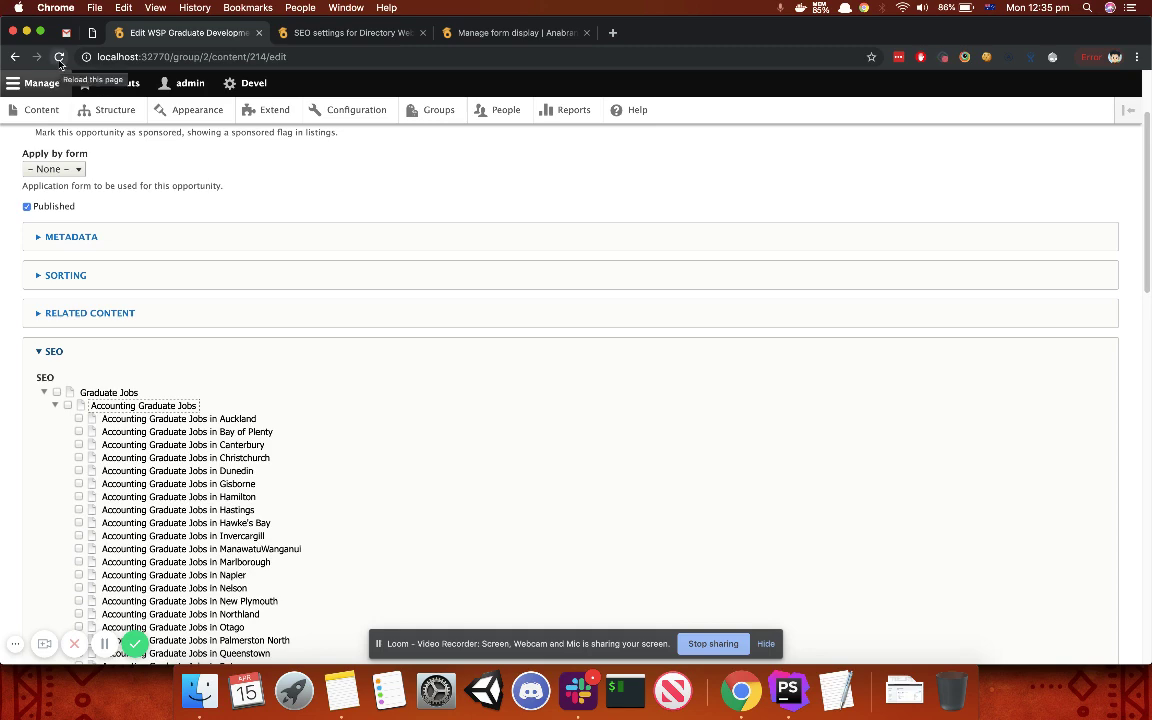
{"action": "scroll", "coordinate": [80, 410], "scroll_direction": "down", "scroll_amount": 5}
{"action": "scroll", "coordinate": [83, 420], "scroll_direction": "up", "scroll_amount": 10}
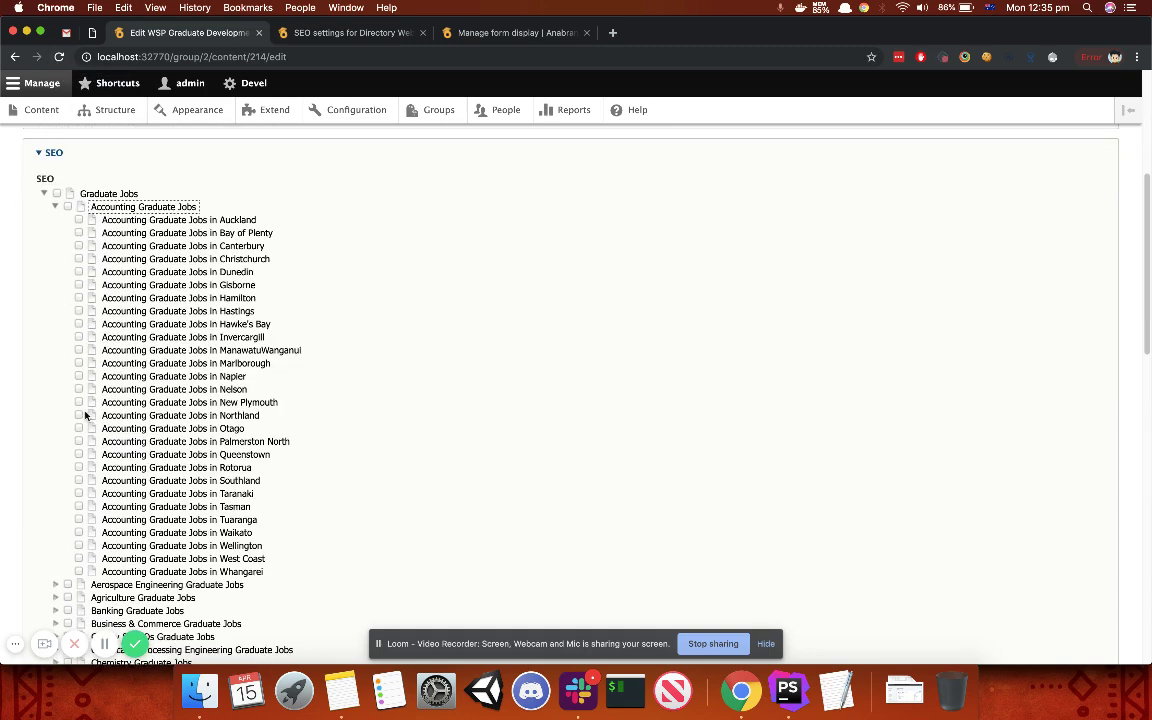
Reload the opportunity's edit form and expand the Graduate Jobs branch in the SEO section.
{"action": "left_click", "coordinate": [60, 57]}
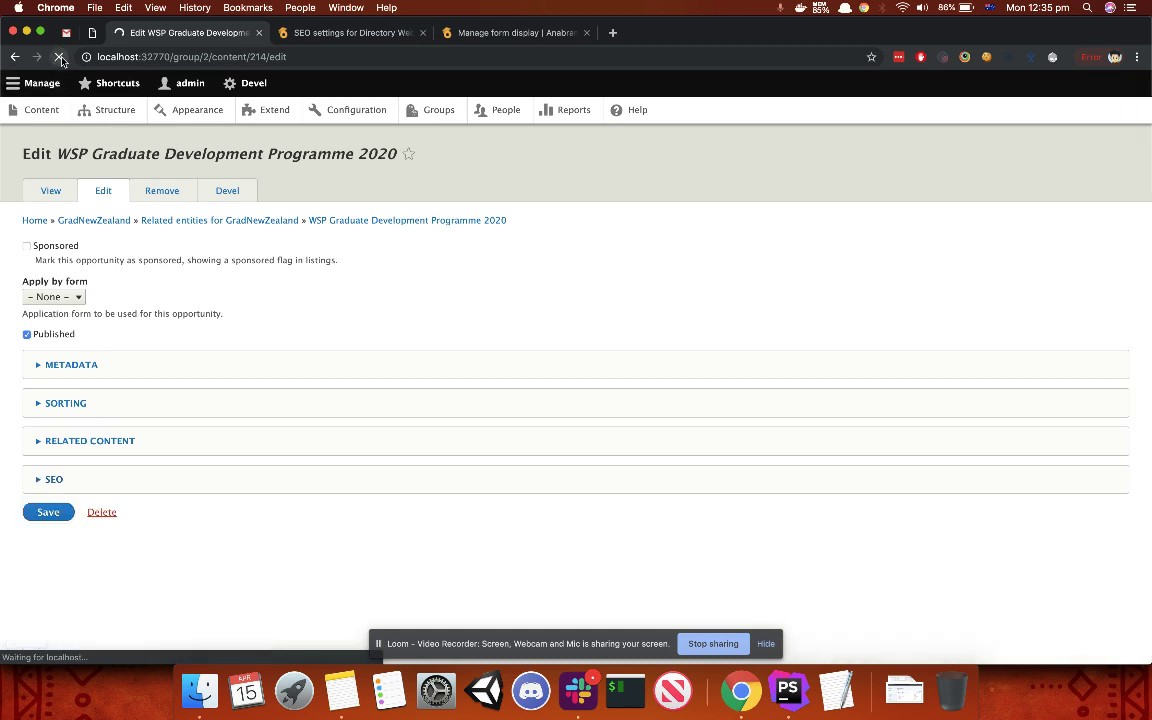
{"action": "left_click", "coordinate": [112, 481]}
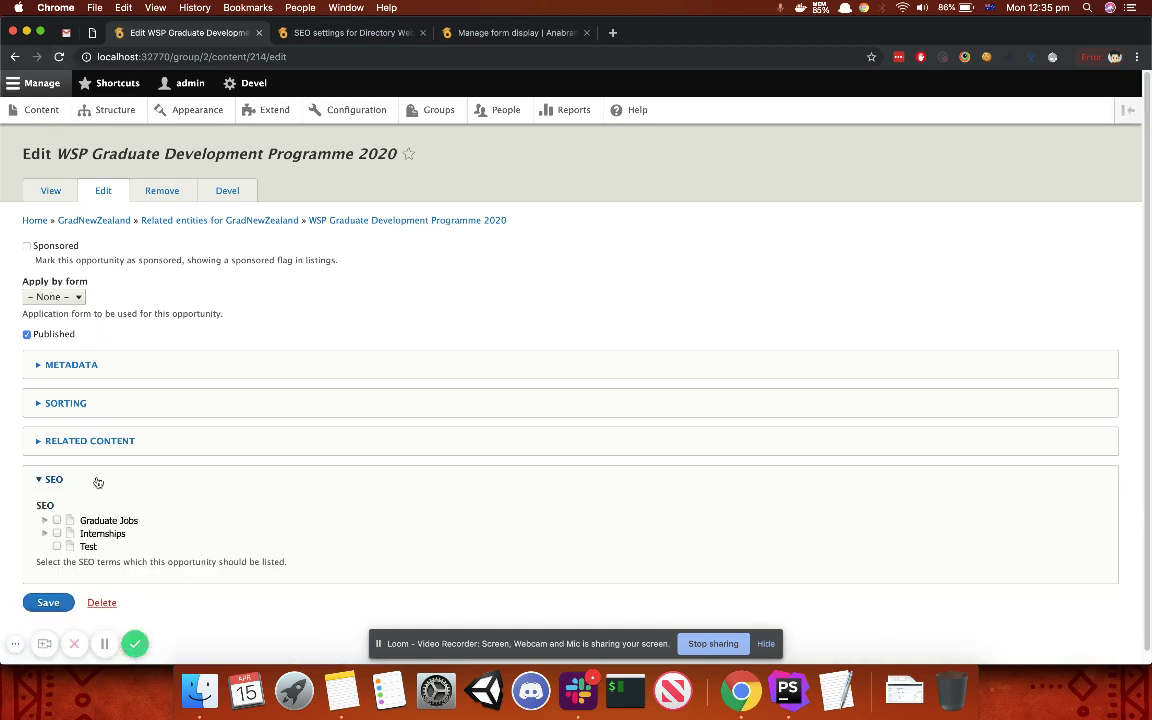
{"action": "left_click", "coordinate": [44, 521]}
{"action": "scroll", "coordinate": [46, 515], "scroll_direction": "down", "scroll_amount": 5}
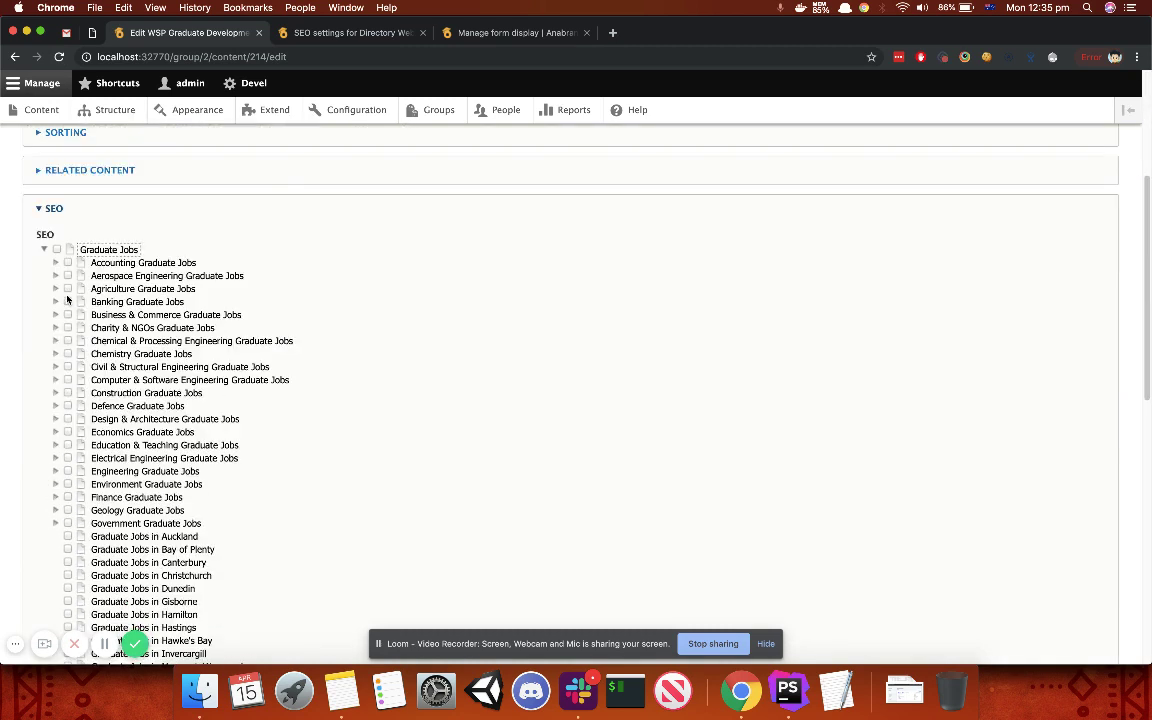
Select the Accounting Graduate Jobs term in the SEO tree.
{"action": "left_click", "coordinate": [68, 262]}
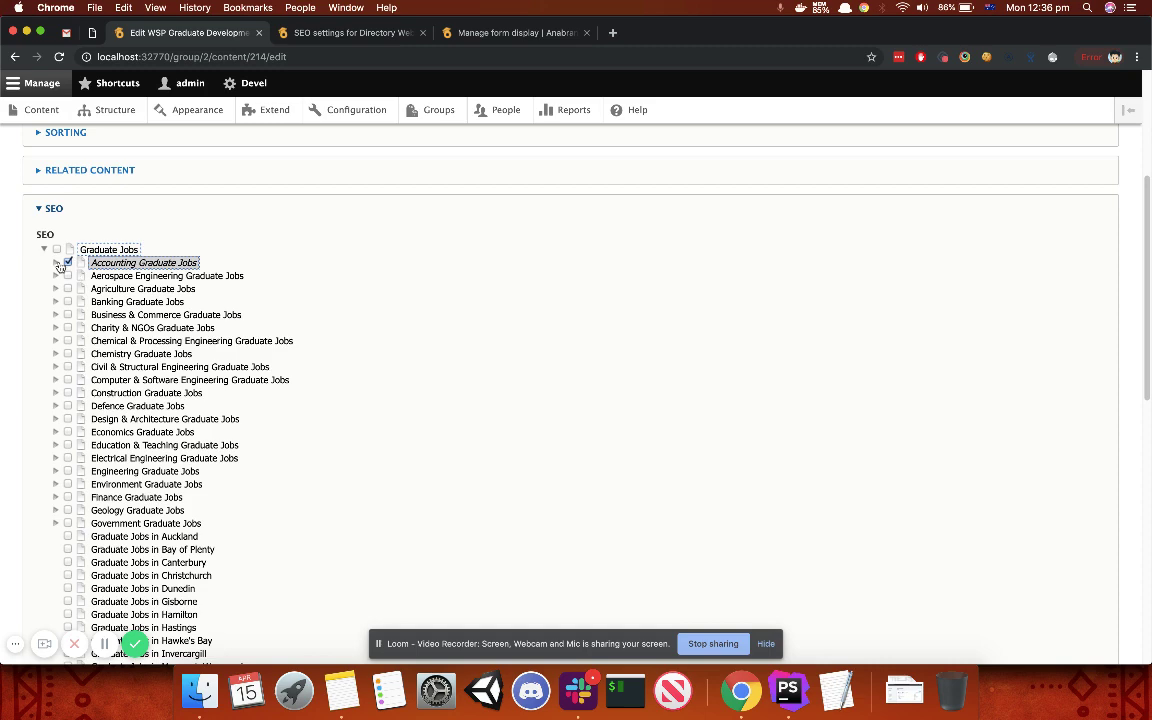
{"action": "scroll", "coordinate": [60, 267], "scroll_direction": "down", "scroll_amount": 6}
{"action": "scroll", "coordinate": [61, 264], "scroll_direction": "up", "scroll_amount": 6}
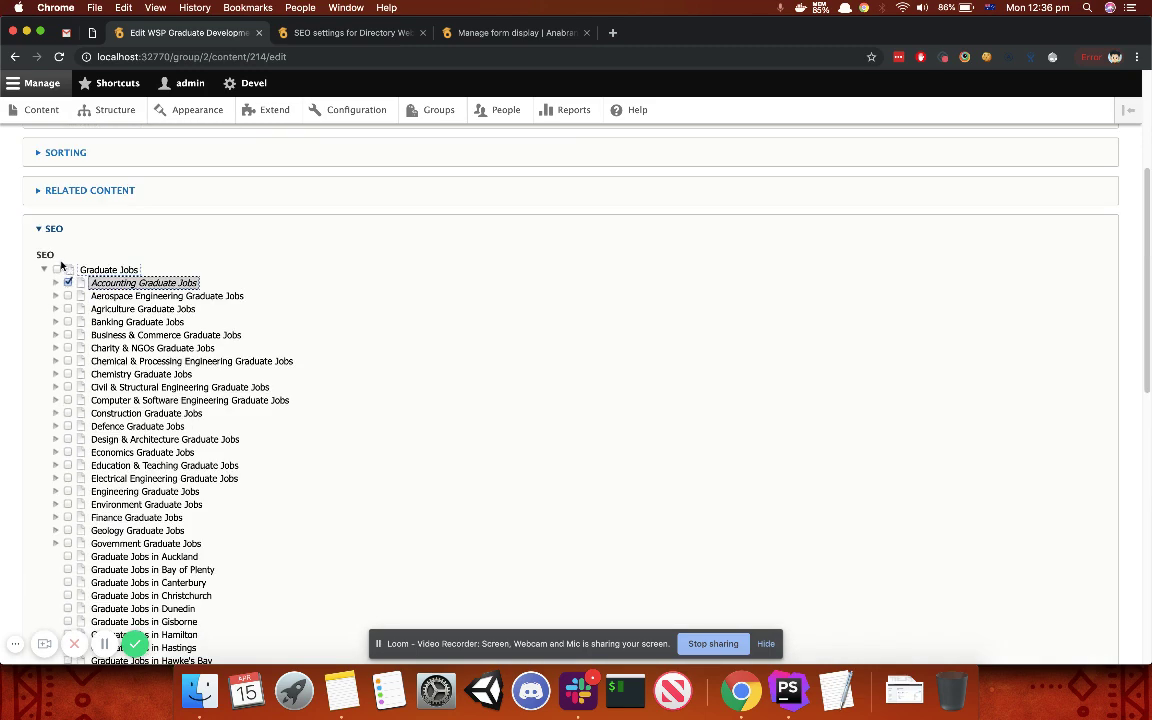
Expand Accounting Graduate Jobs, select Accounting Graduate Jobs in Auckland, and save the opportunity.
{"action": "left_click", "coordinate": [56, 283]}
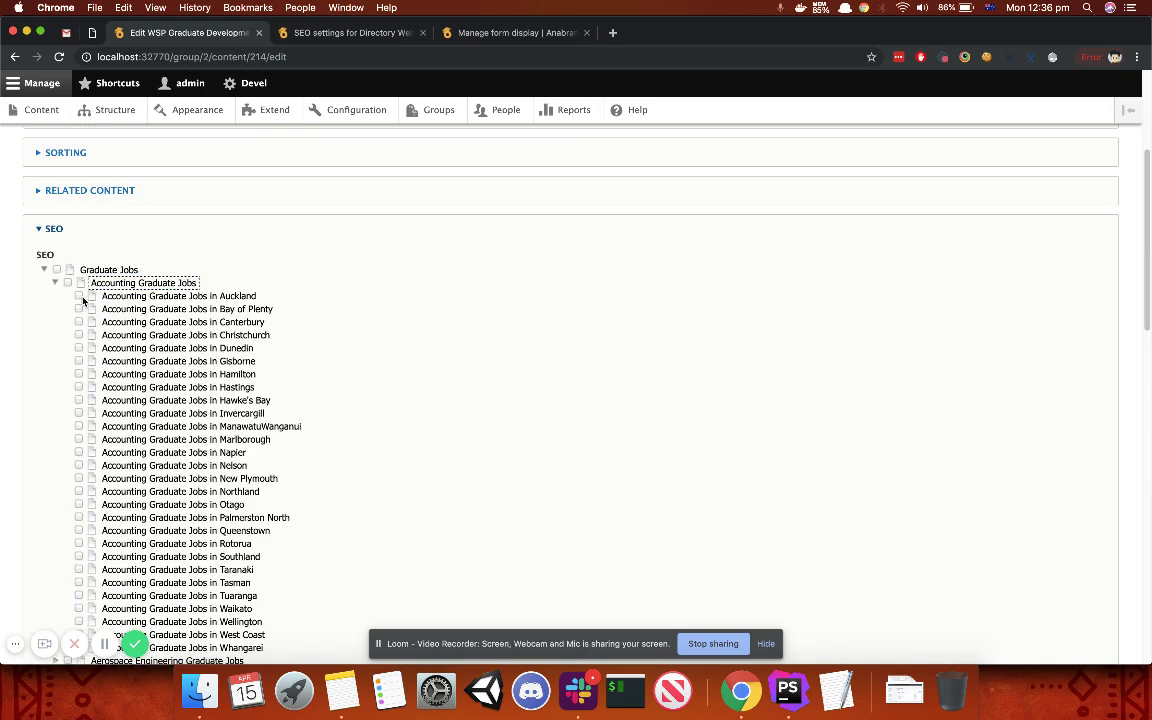
{"action": "left_click", "coordinate": [80, 297]}
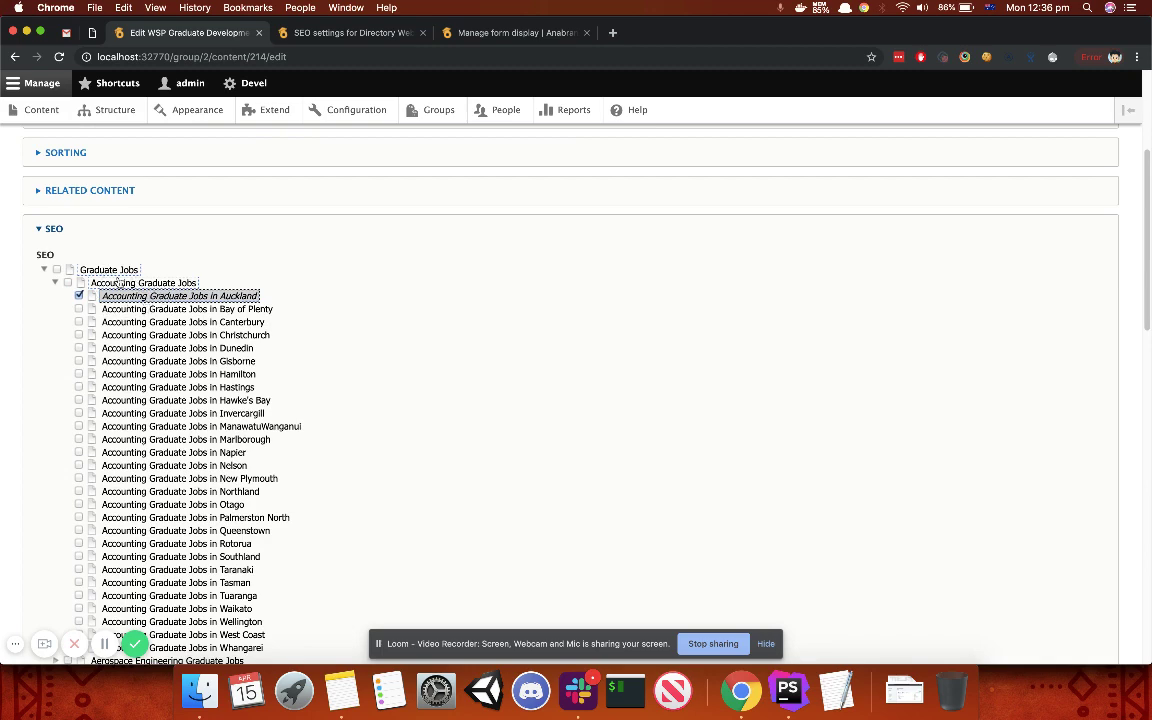
{"action": "scroll", "coordinate": [155, 300], "scroll_direction": "down", "scroll_amount": 10}
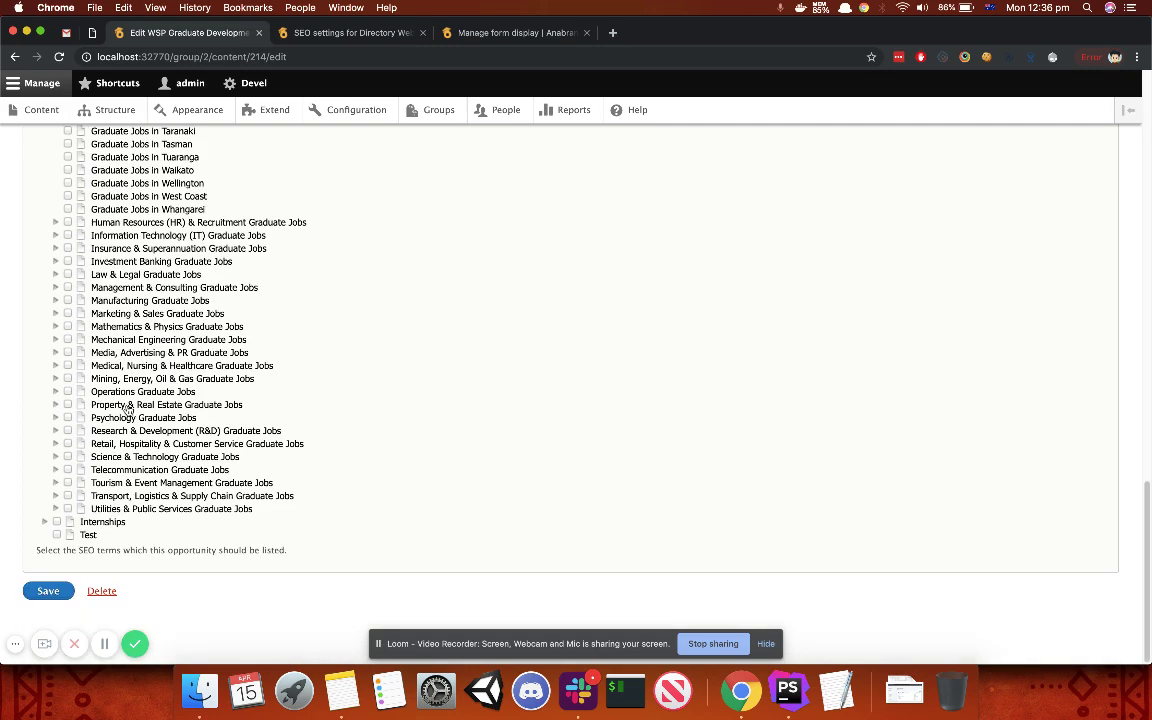
{"action": "left_click", "coordinate": [46, 590]}
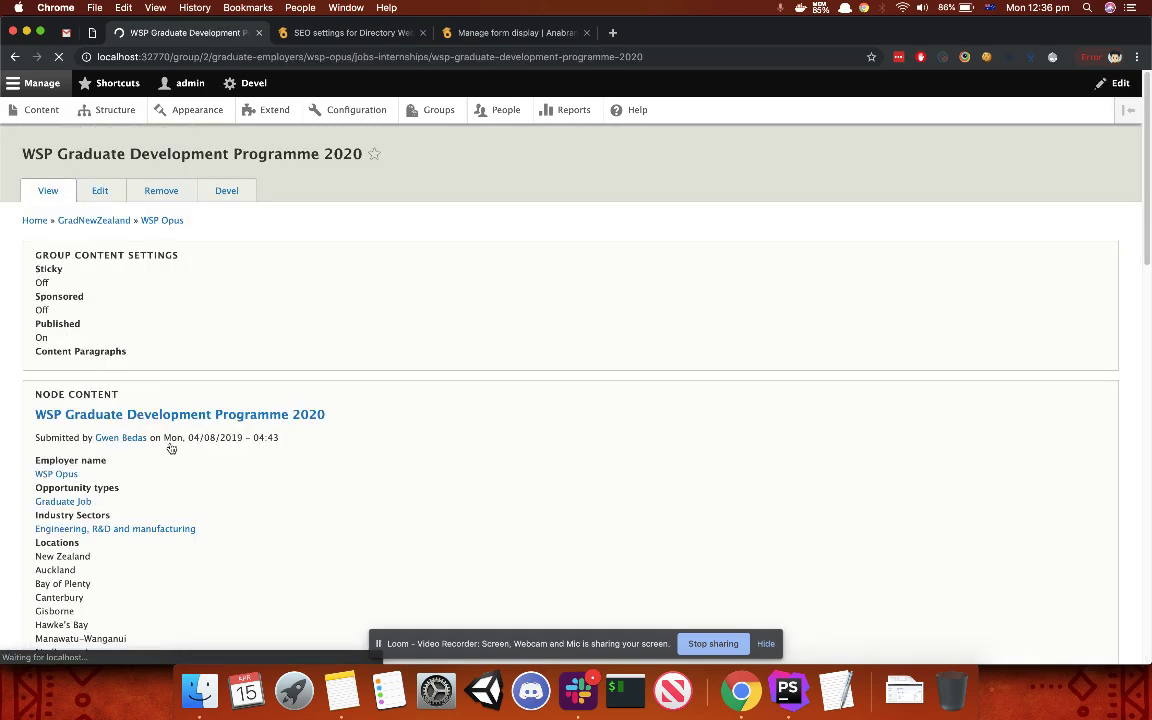
Reopen the saved opportunity for editing and expand its SEO section.
{"action": "left_click", "coordinate": [99, 201]}
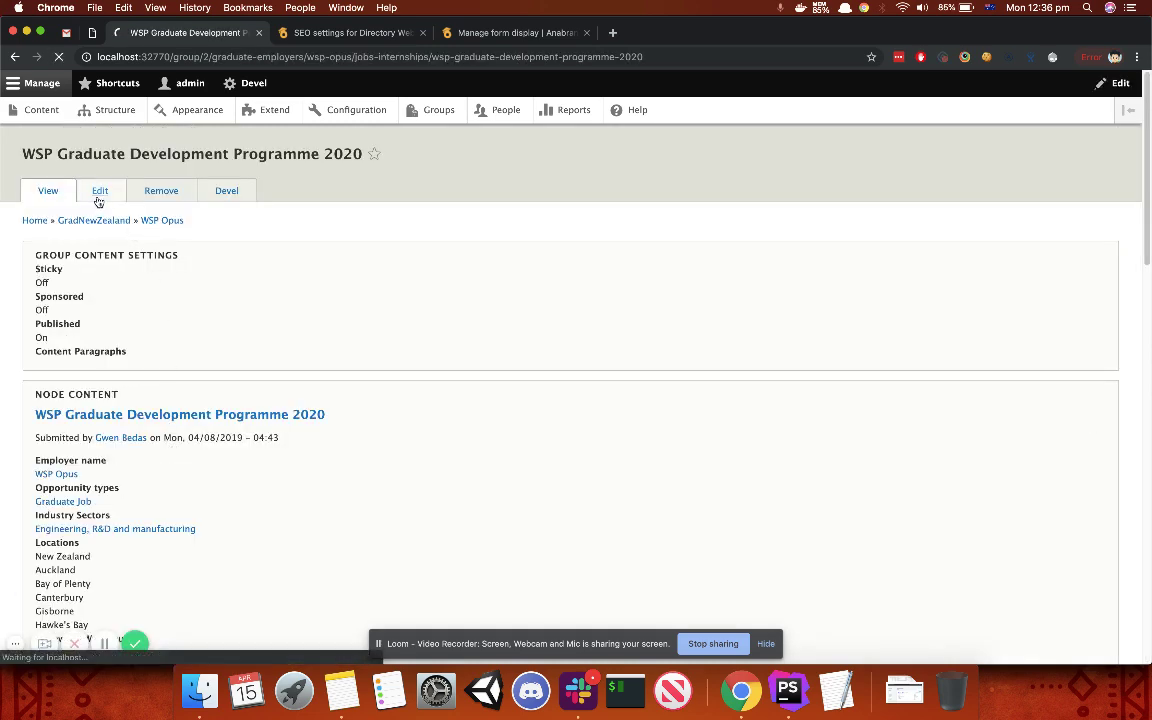
{"action": "left_click", "coordinate": [100, 477]}
{"action": "scroll", "coordinate": [101, 477], "scroll_direction": "down", "scroll_amount": 1}
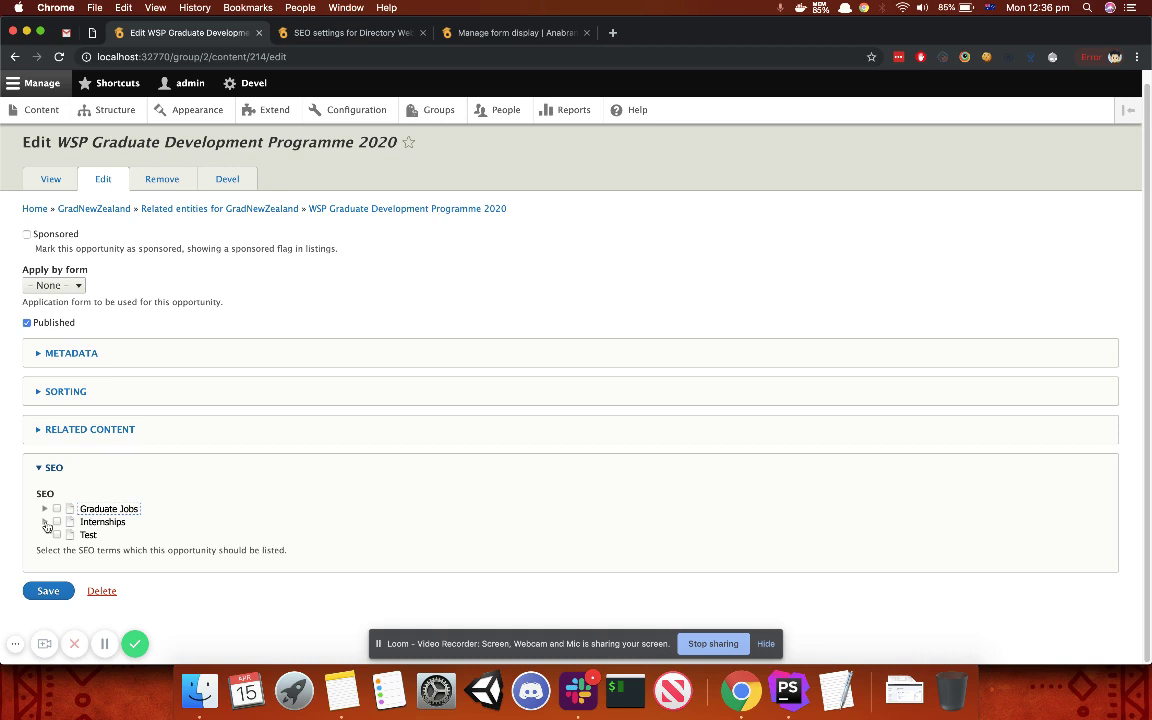
Inspect the Internships and Graduate Jobs branches of the SEO term tree for the saved selection.
{"action": "left_click", "coordinate": [45, 522]}
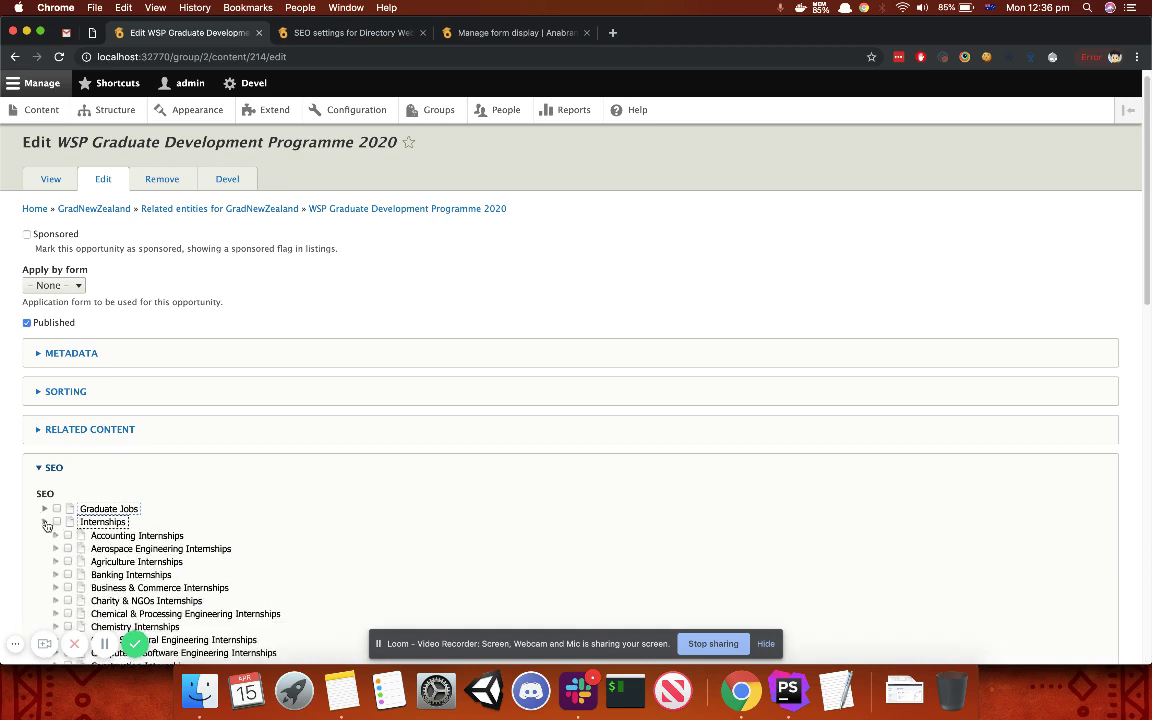
{"action": "left_click", "coordinate": [46, 519]}
{"action": "left_click", "coordinate": [45, 510]}
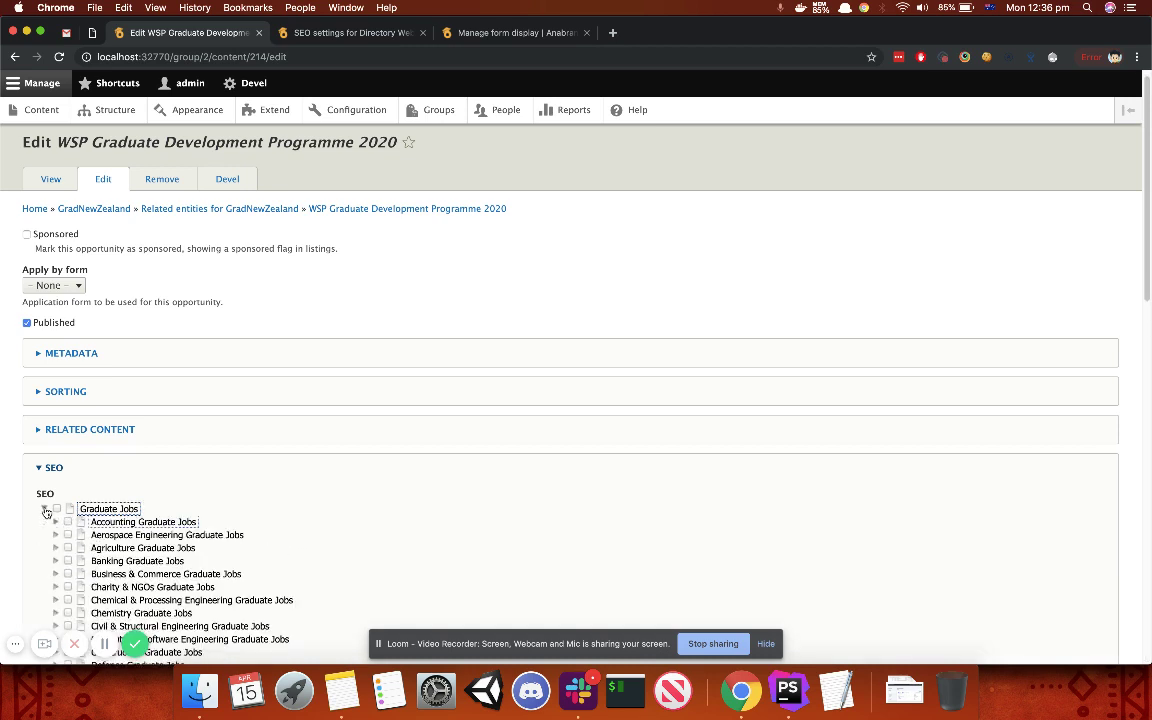
{"action": "scroll", "coordinate": [101, 385], "scroll_direction": "down", "scroll_amount": 3}
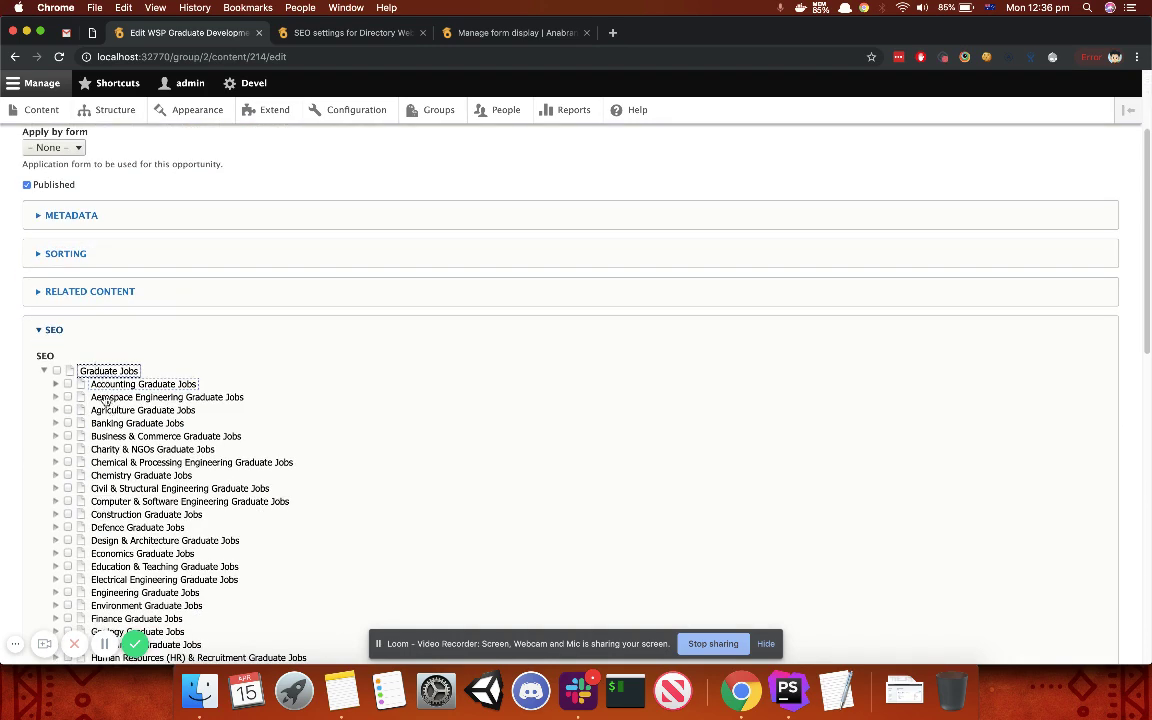
{"action": "scroll", "coordinate": [96, 361], "scroll_direction": "down", "scroll_amount": 1}
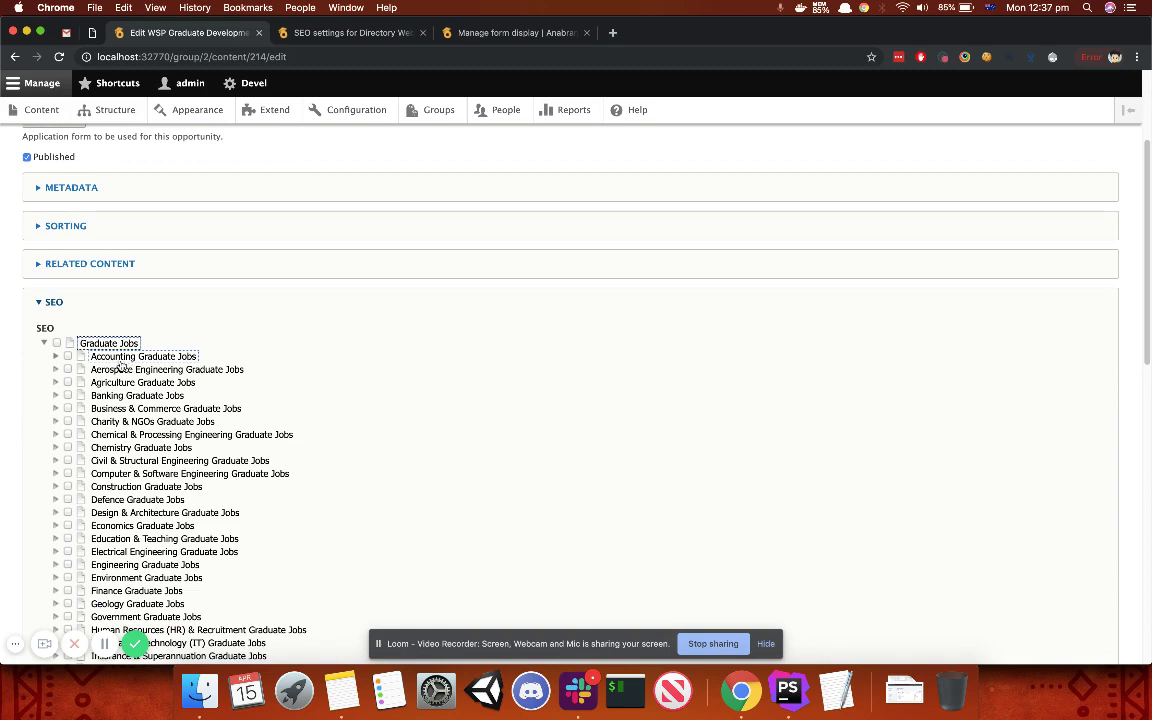
Expand and collapse the Accounting and Aerospace Engineering Graduate Jobs branches to compare their outlines and child terms.
{"action": "left_click", "coordinate": [56, 357]}
{"action": "left_click", "coordinate": [56, 357]}
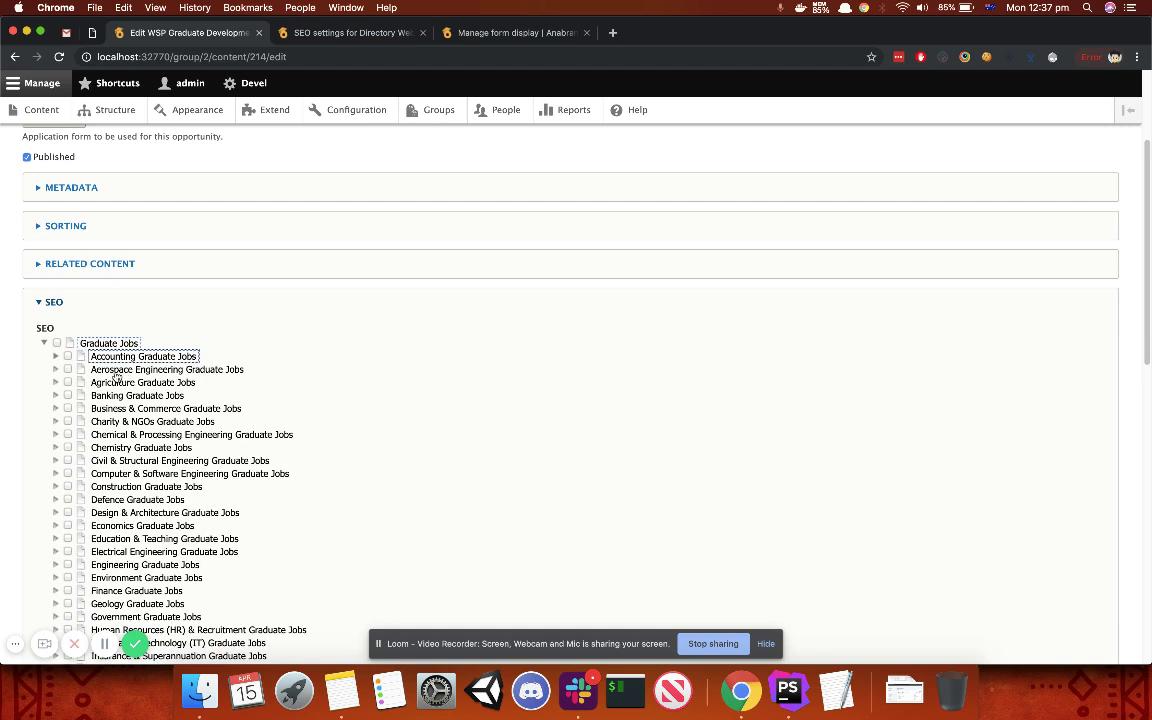
{"action": "left_click", "coordinate": [56, 372]}
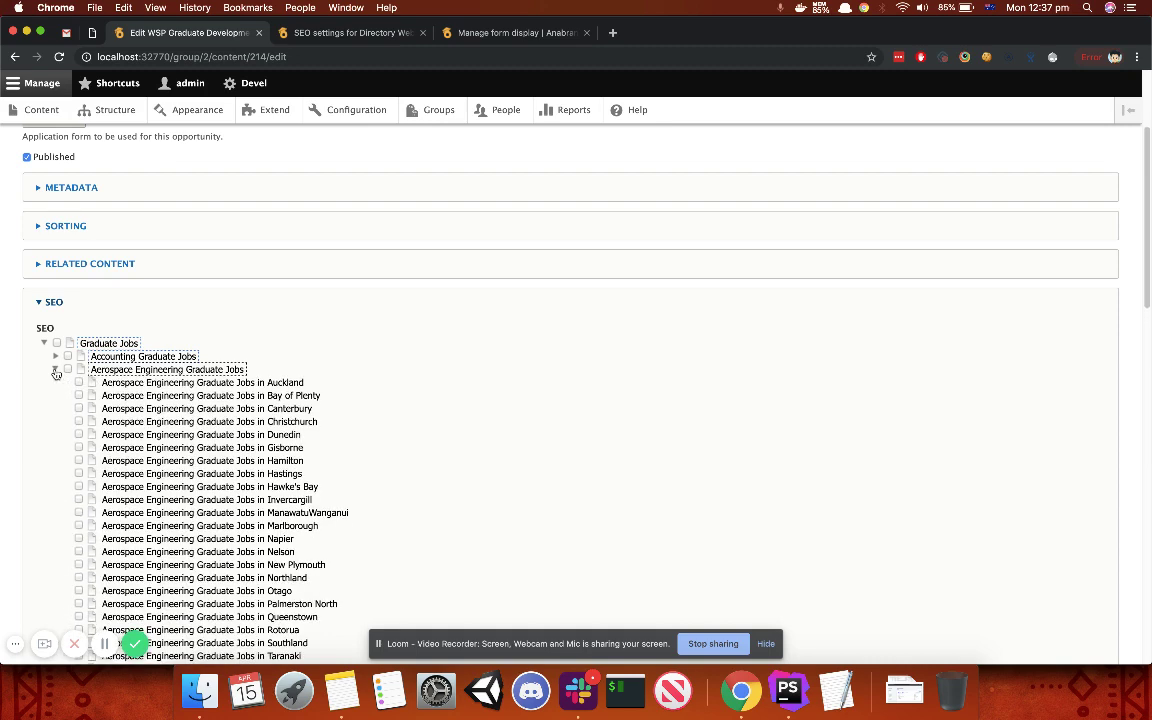
{"action": "left_click", "coordinate": [56, 372]}
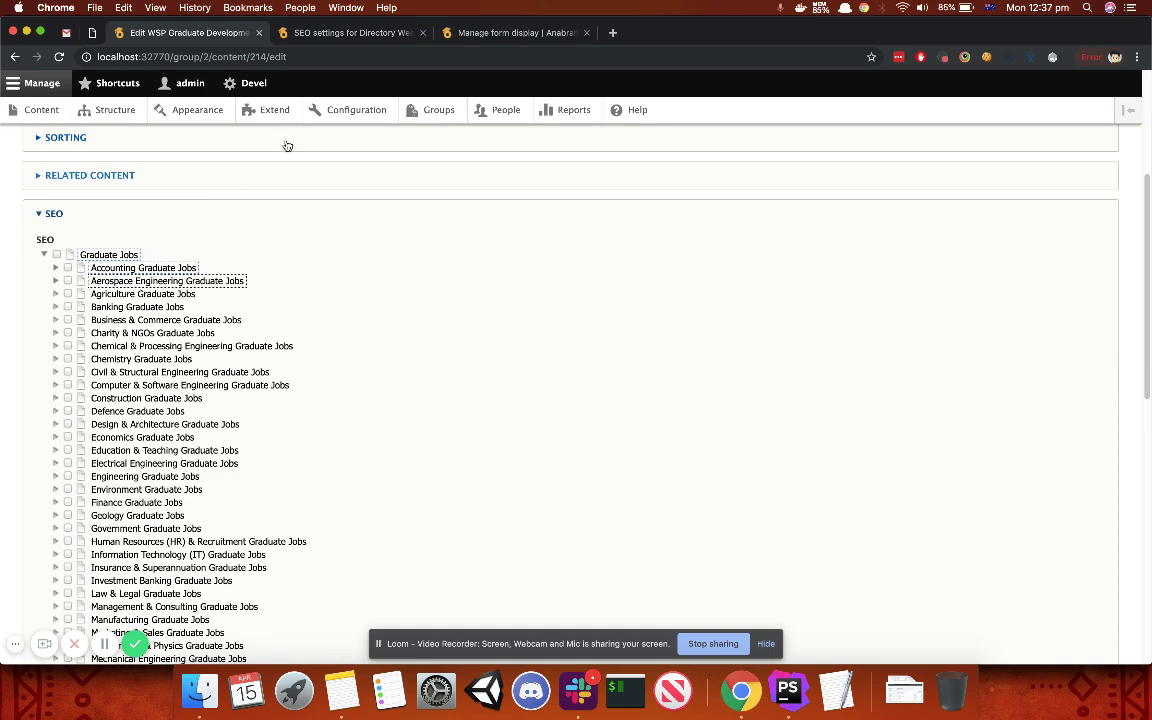
Add the GradPhilippines SEO Taxonomy vocabulary to the SEO field's reference type and save the field settings.
{"action": "left_click", "coordinate": [290, 33]}
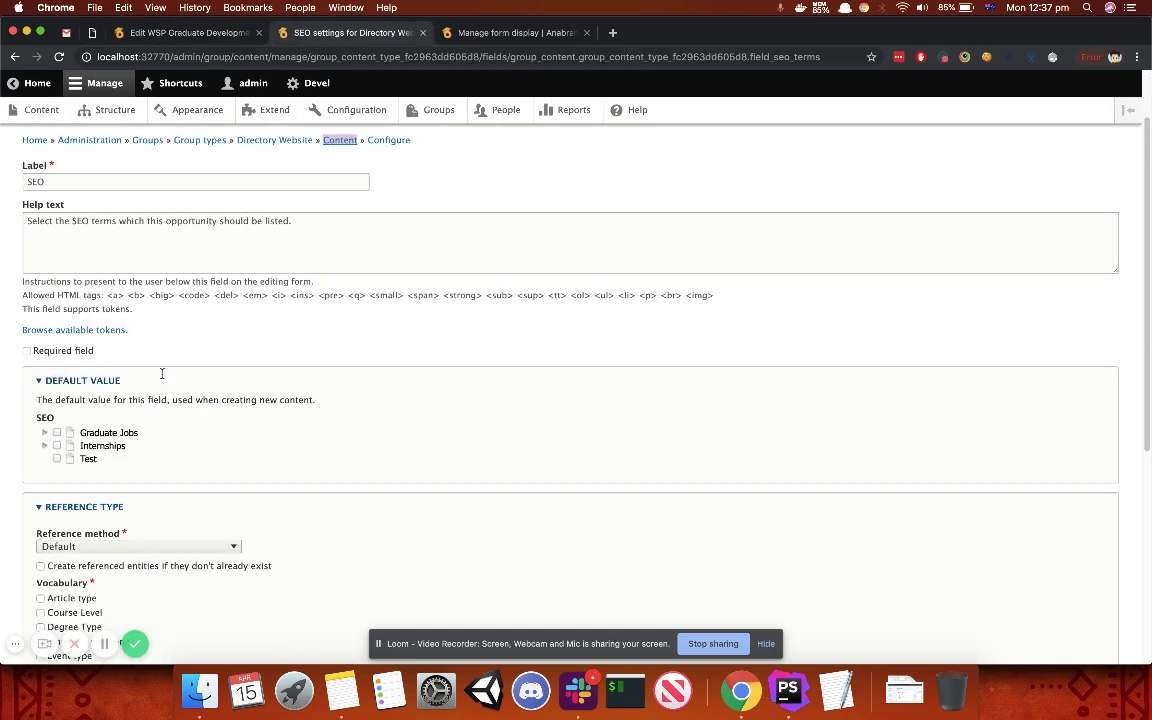
{"action": "scroll", "coordinate": [162, 376], "scroll_direction": "down", "scroll_amount": 5}
{"action": "left_click", "coordinate": [137, 332]}
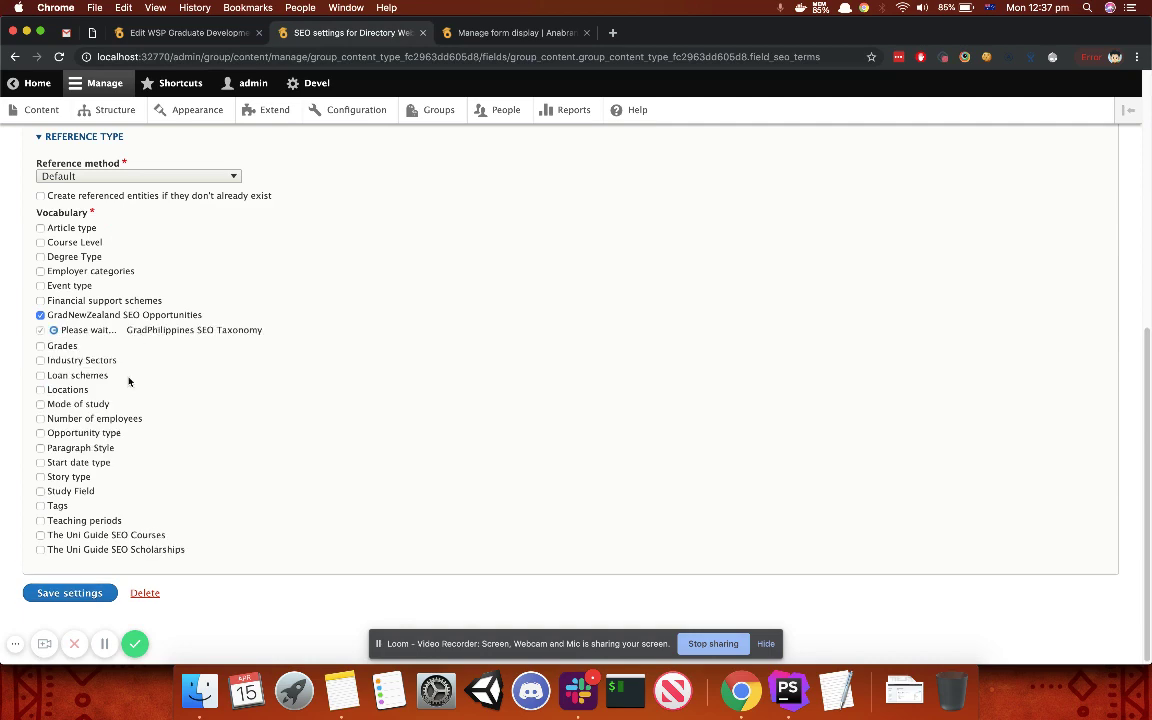
{"action": "left_click", "coordinate": [70, 591]}
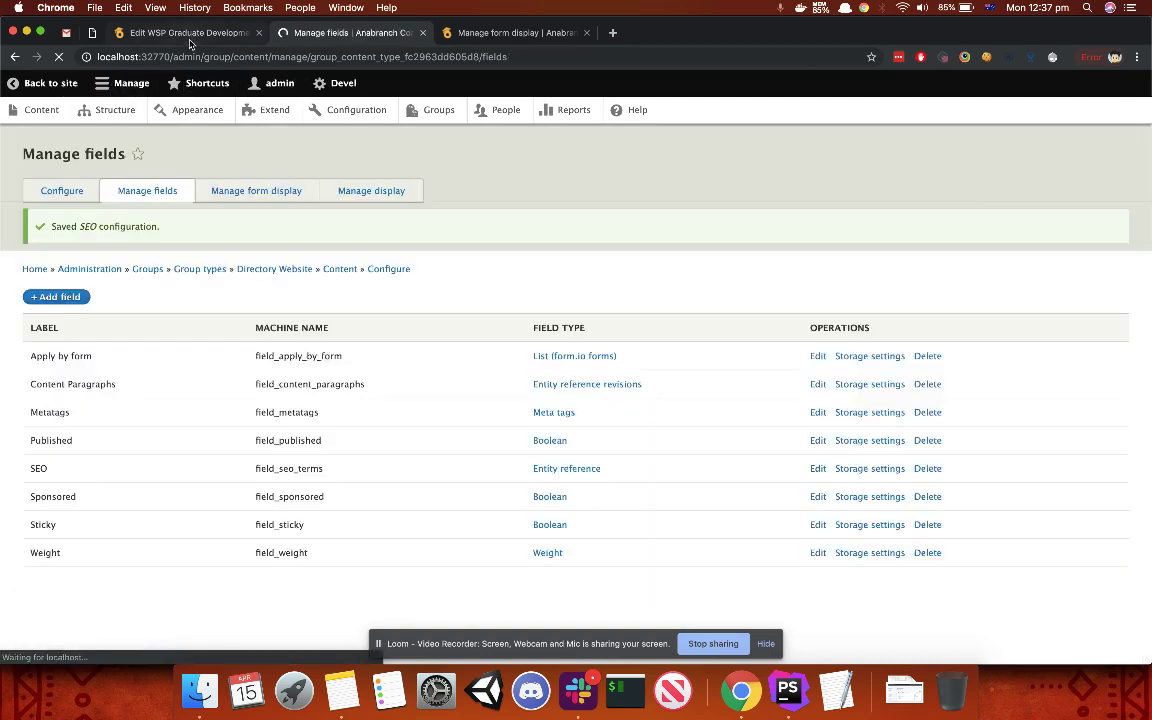
Return to the opportunity's edit form, reload it, and expand its SEO section.
{"action": "left_click", "coordinate": [180, 33]}
{"action": "left_click", "coordinate": [60, 57]}
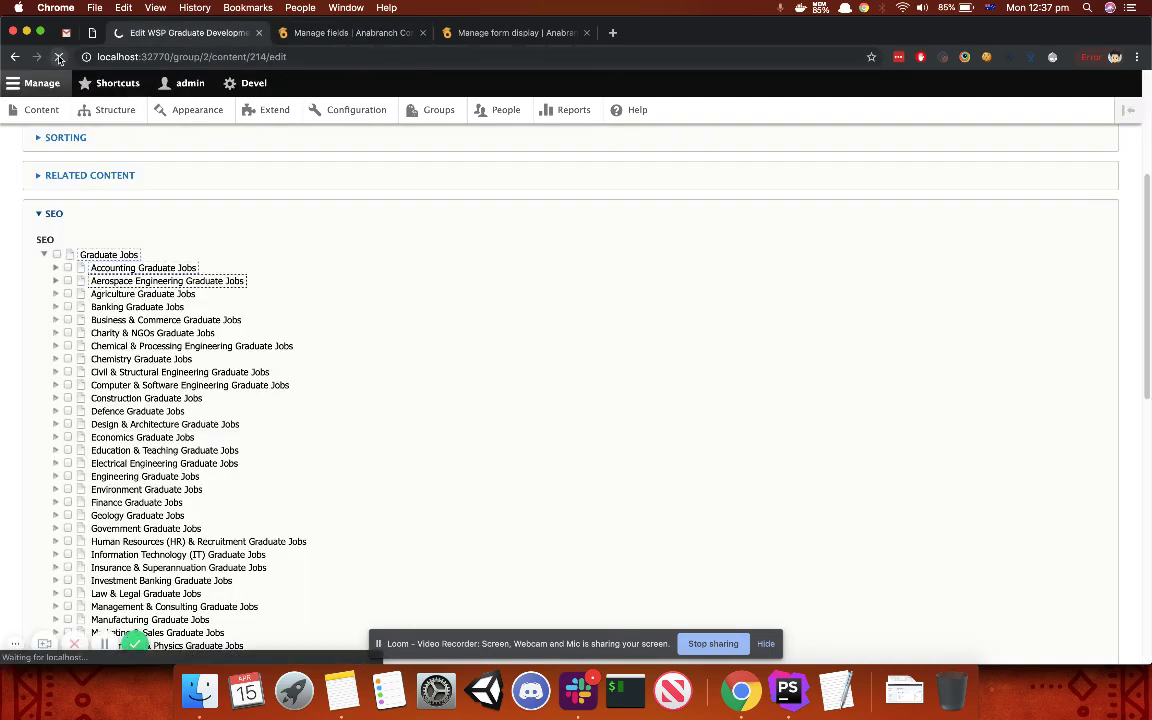
{"action": "left_click", "coordinate": [117, 480]}
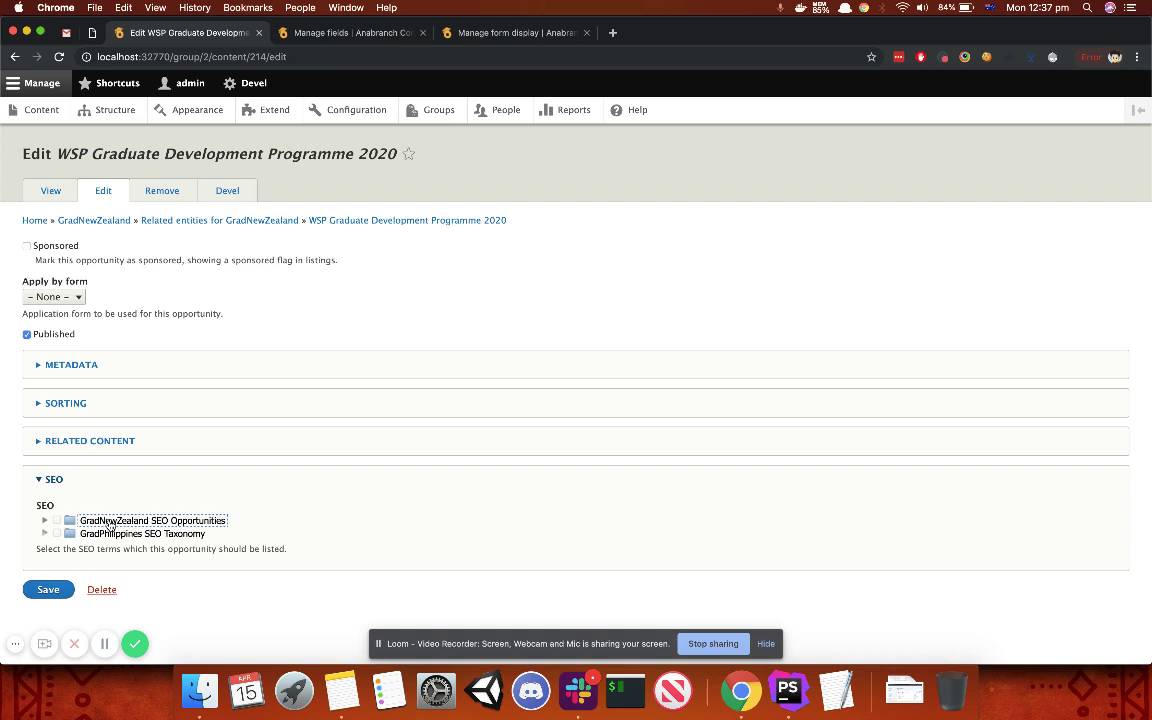
Expand the GradNewZealand SEO Opportunities and GradPhilippines SEO Taxonomy branches to examine the terms under each vocabulary.
{"action": "left_click", "coordinate": [44, 522]}
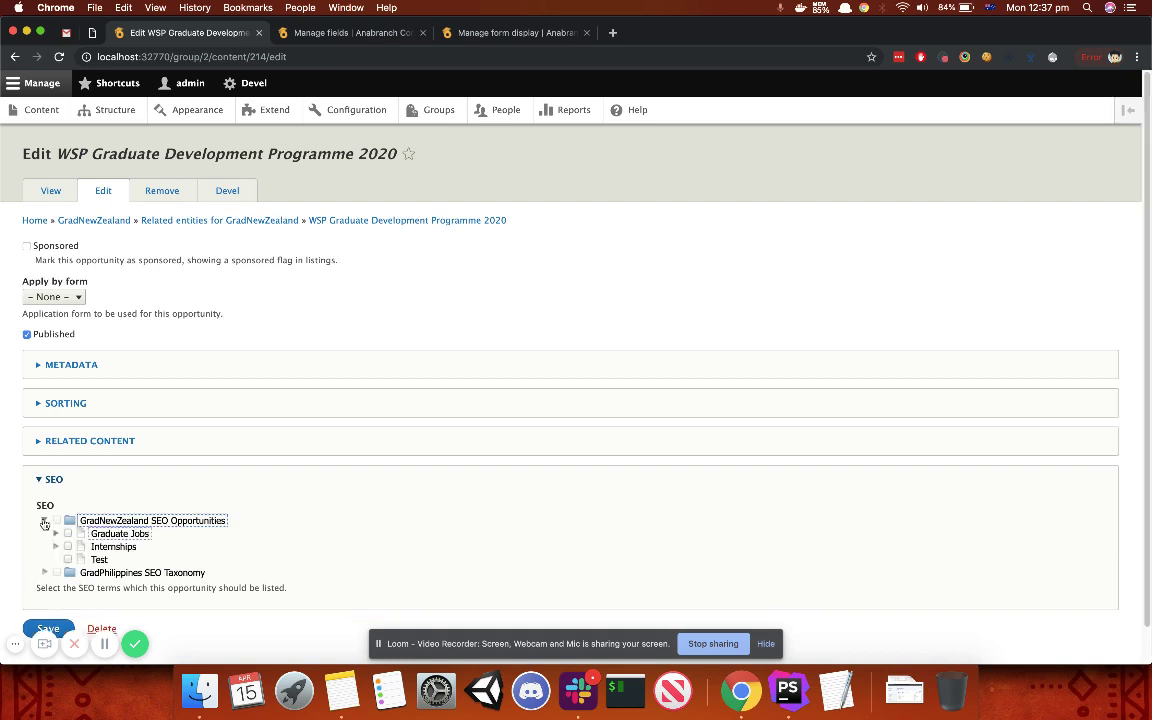
{"action": "left_click", "coordinate": [56, 533]}
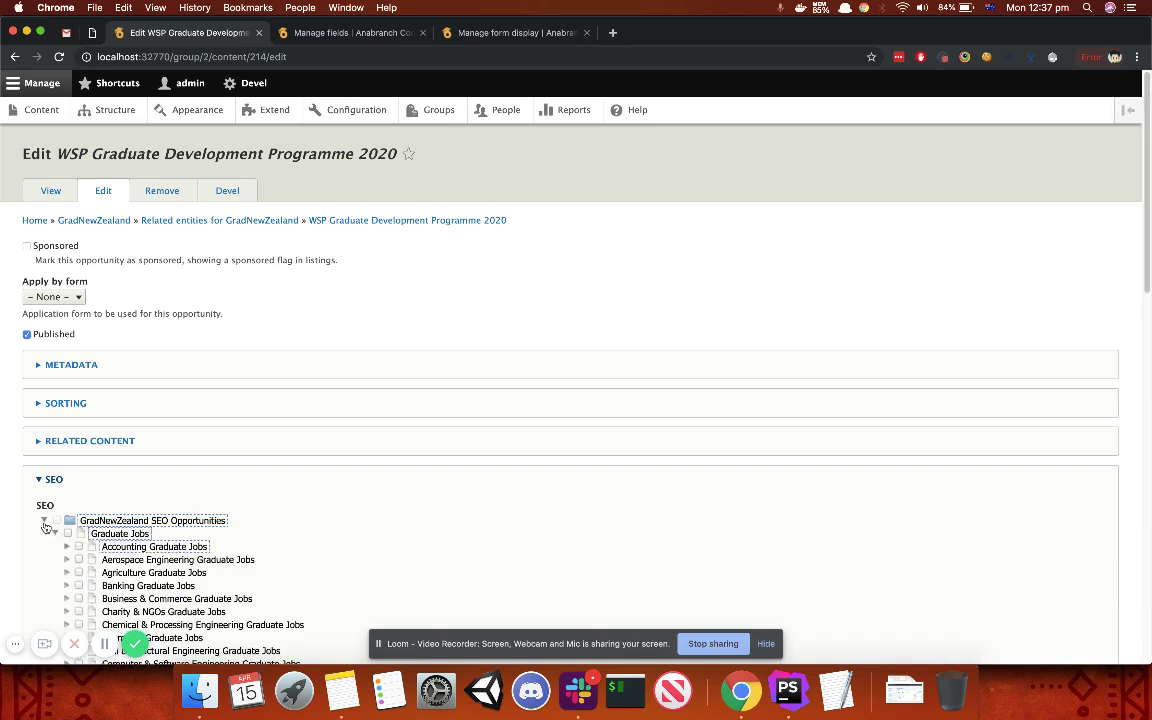
{"action": "left_click", "coordinate": [44, 522]}
{"action": "left_click", "coordinate": [44, 534]}
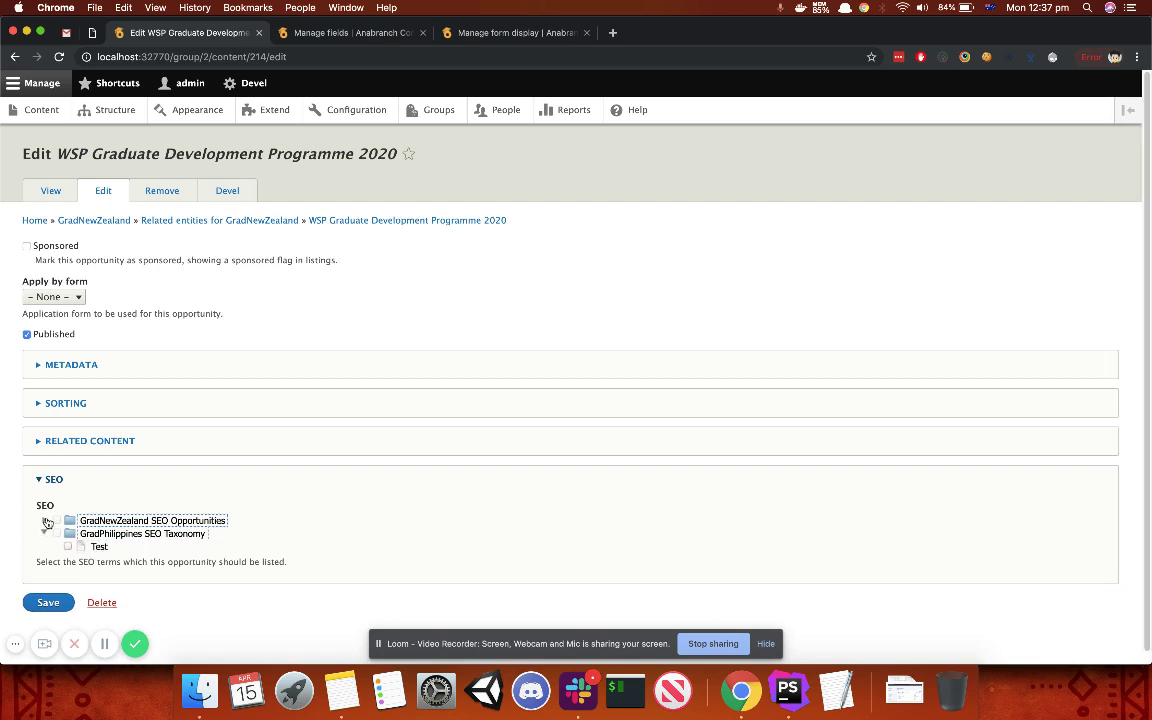
{"action": "left_click", "coordinate": [44, 521]}
Expand Aerospace Engineering Graduate Jobs, then try selecting it with all its child terms and clear that selection.
{"action": "scroll", "coordinate": [47, 522], "scroll_direction": "down", "scroll_amount": 5}
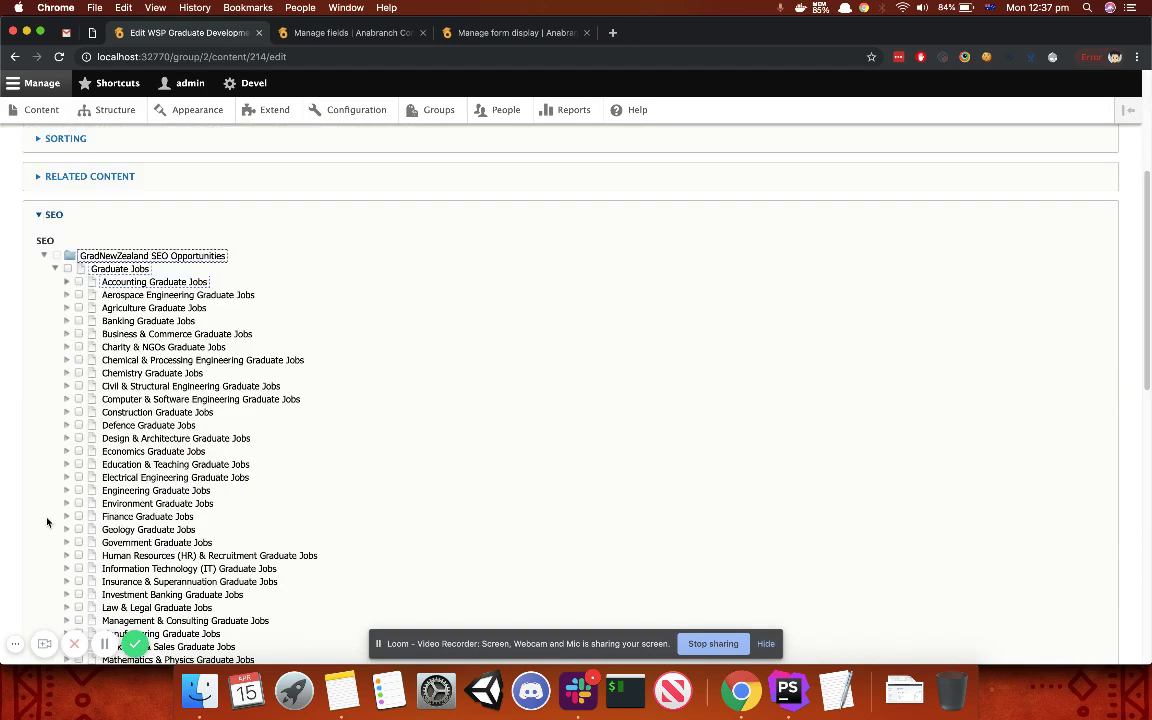
{"action": "left_click", "coordinate": [66, 295]}
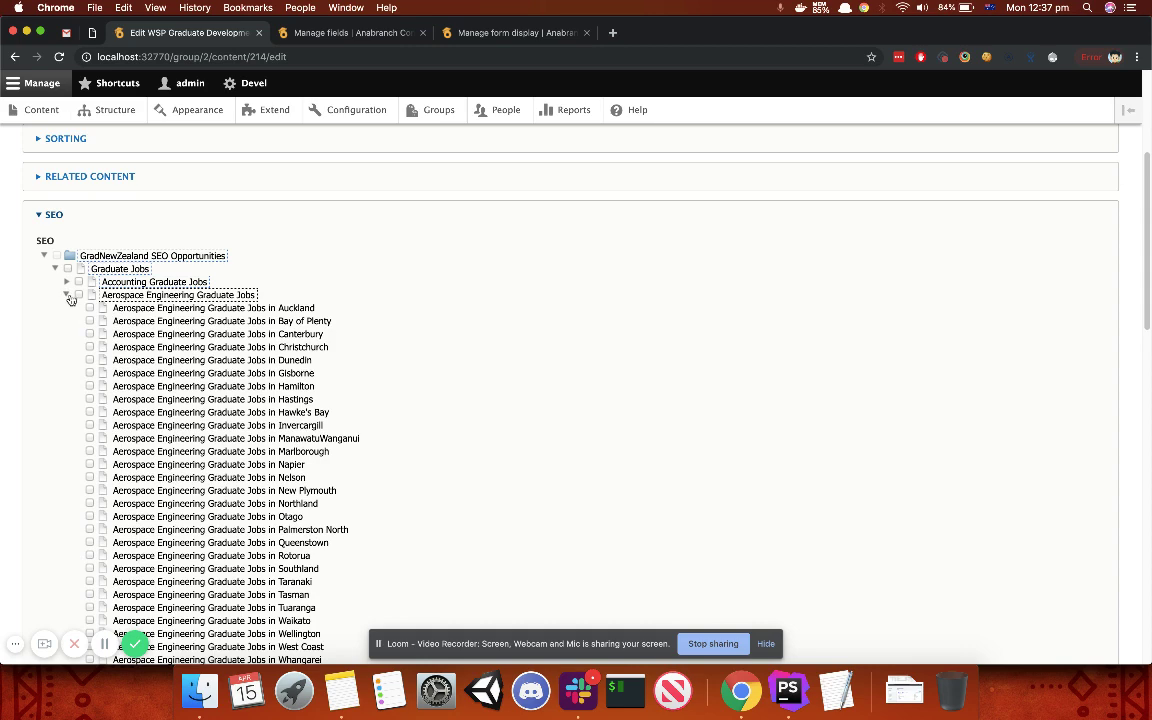
{"action": "left_click", "coordinate": [68, 295]}
{"action": "left_click", "coordinate": [68, 295]}
{"action": "left_click", "coordinate": [79, 295]}
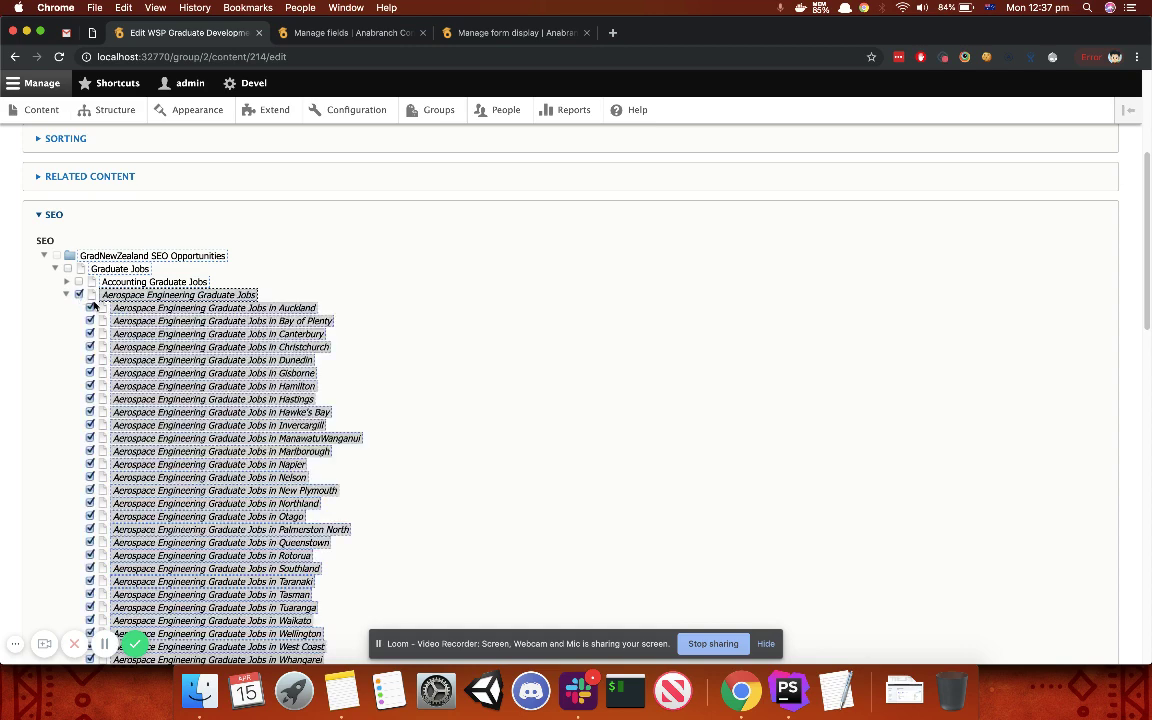
{"action": "scroll", "coordinate": [110, 320], "scroll_direction": "down", "scroll_amount": 5}
{"action": "scroll", "coordinate": [127, 344], "scroll_direction": "up", "scroll_amount": 5}
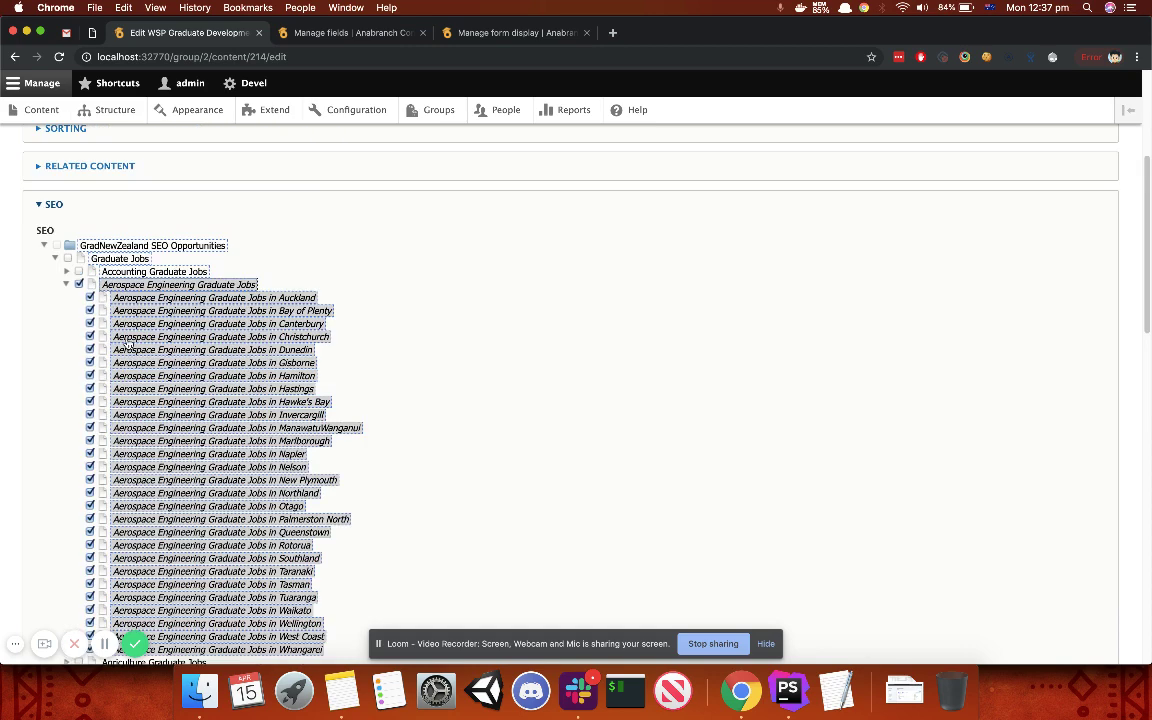
{"action": "left_click", "coordinate": [80, 285]}
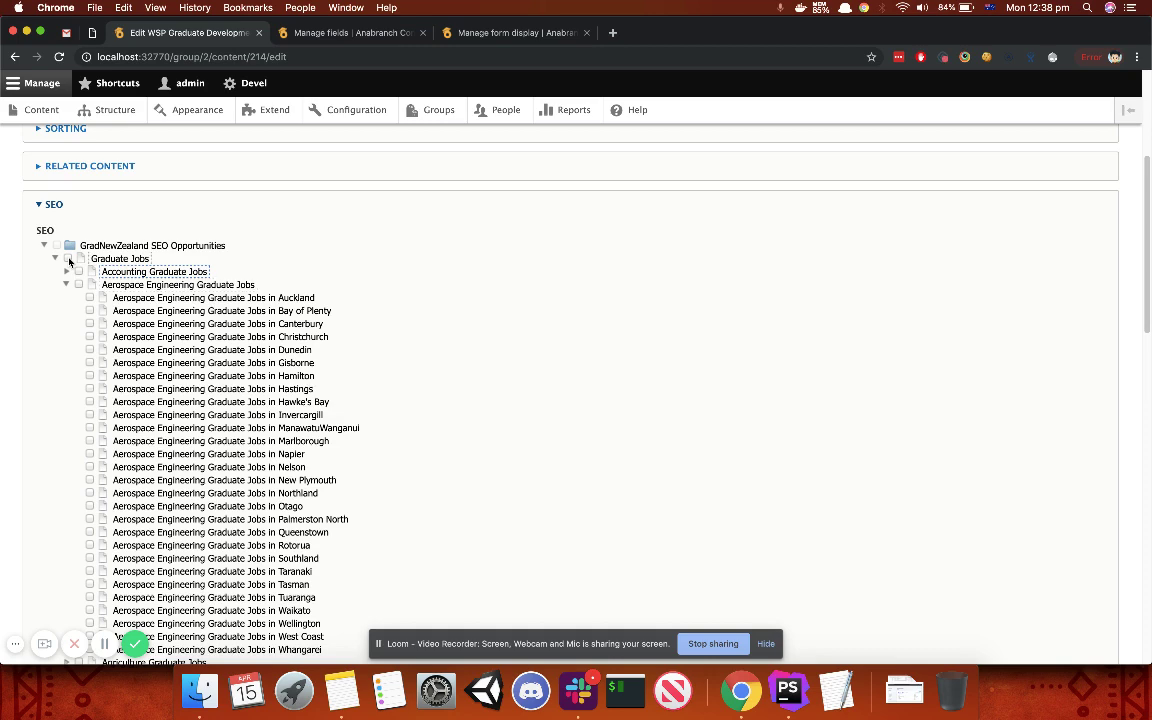
Select Graduate Jobs with all its descendants and check the Accounting, Aerospace Engineering and Agriculture branches.
{"action": "left_click", "coordinate": [68, 258]}
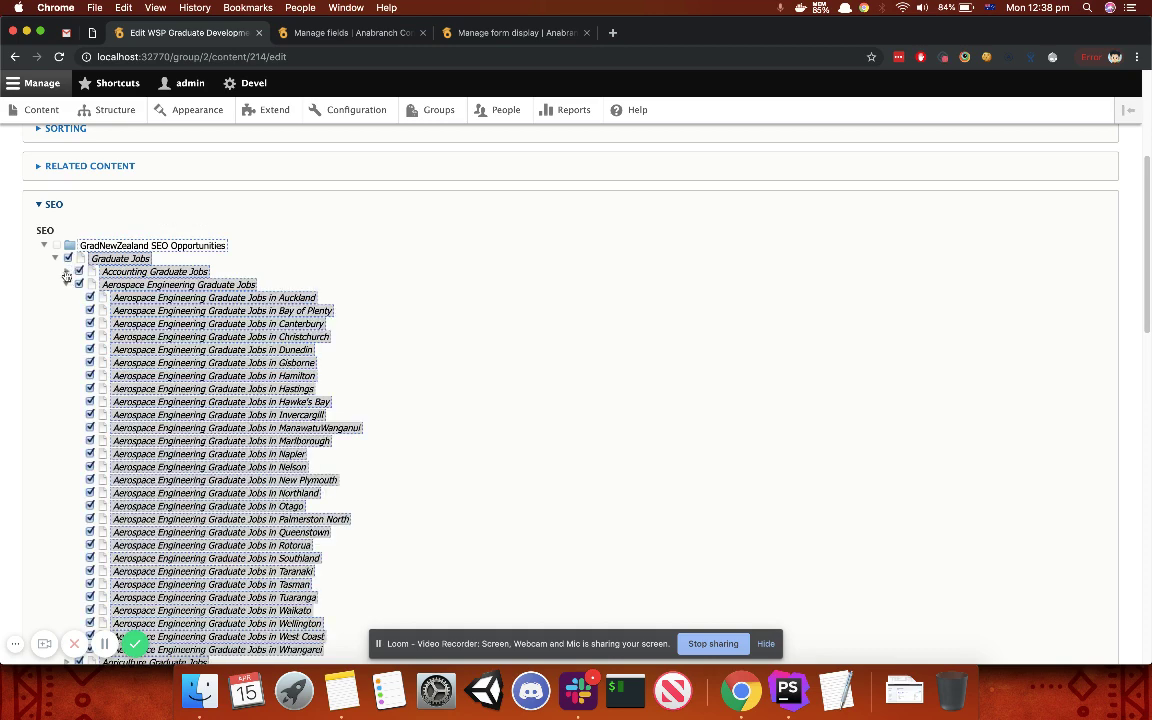
{"action": "left_click", "coordinate": [66, 272]}
{"action": "left_click", "coordinate": [66, 272]}
{"action": "left_click", "coordinate": [66, 284]}
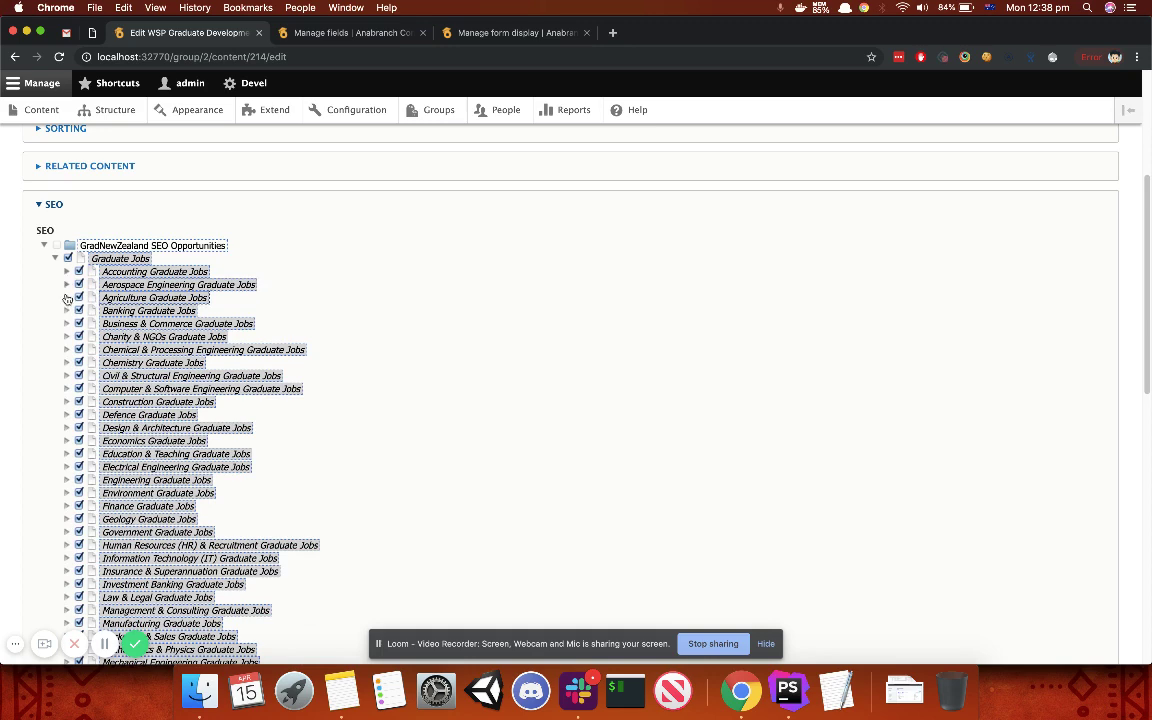
{"action": "left_click", "coordinate": [66, 298]}
{"action": "left_click", "coordinate": [66, 299]}
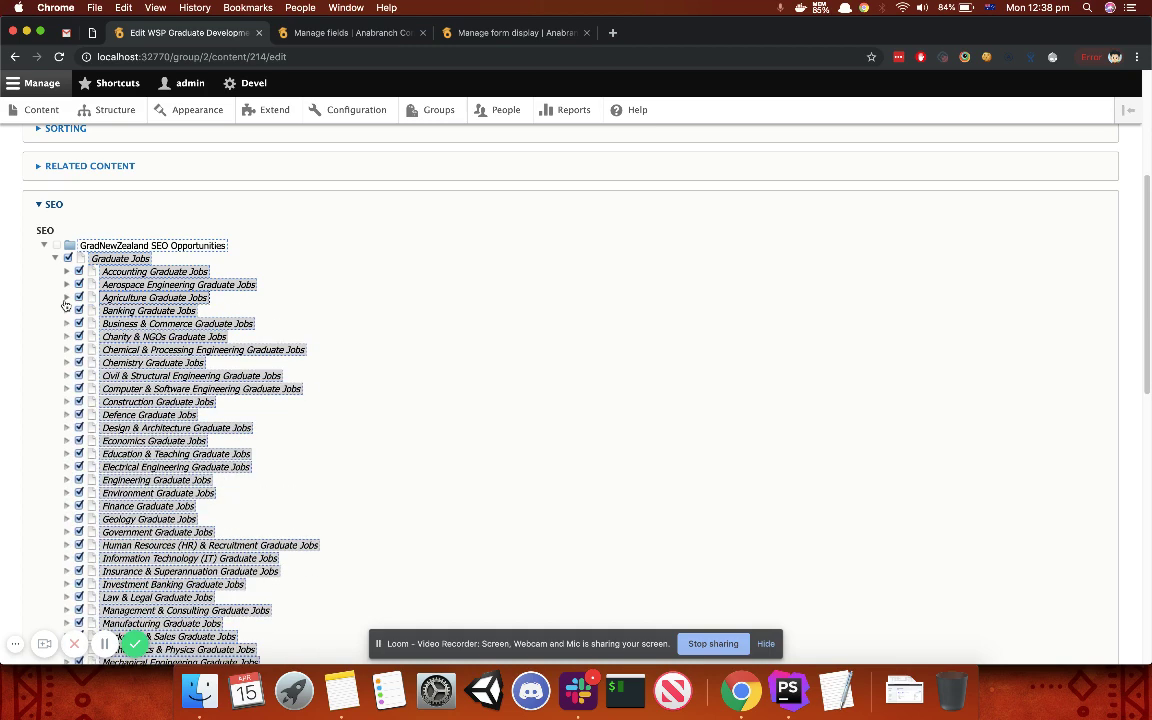